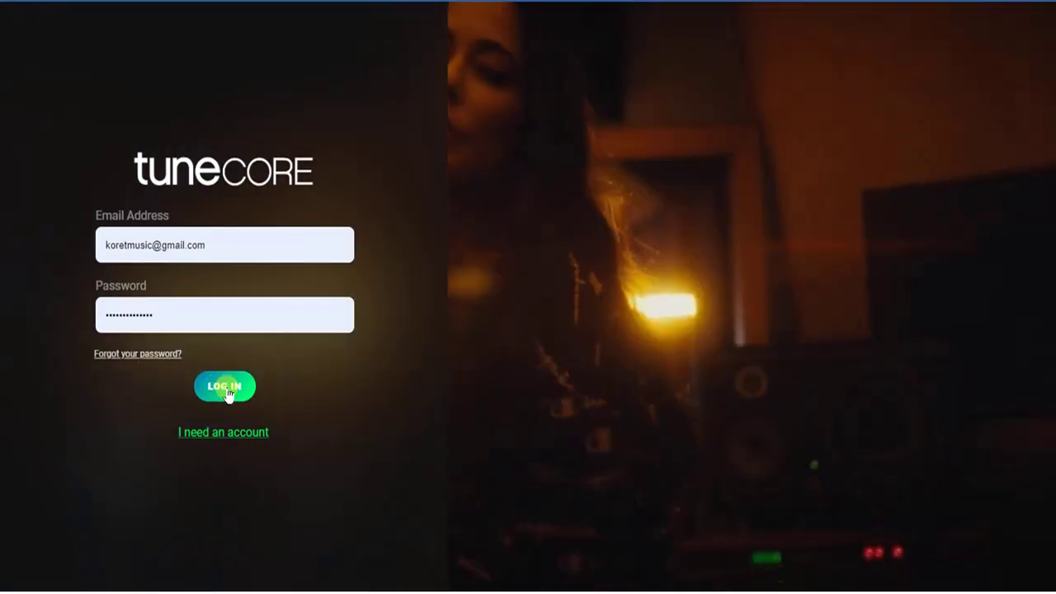
- Sign in to TuneCore with the filled-in account e-mail and password
click(228, 392)
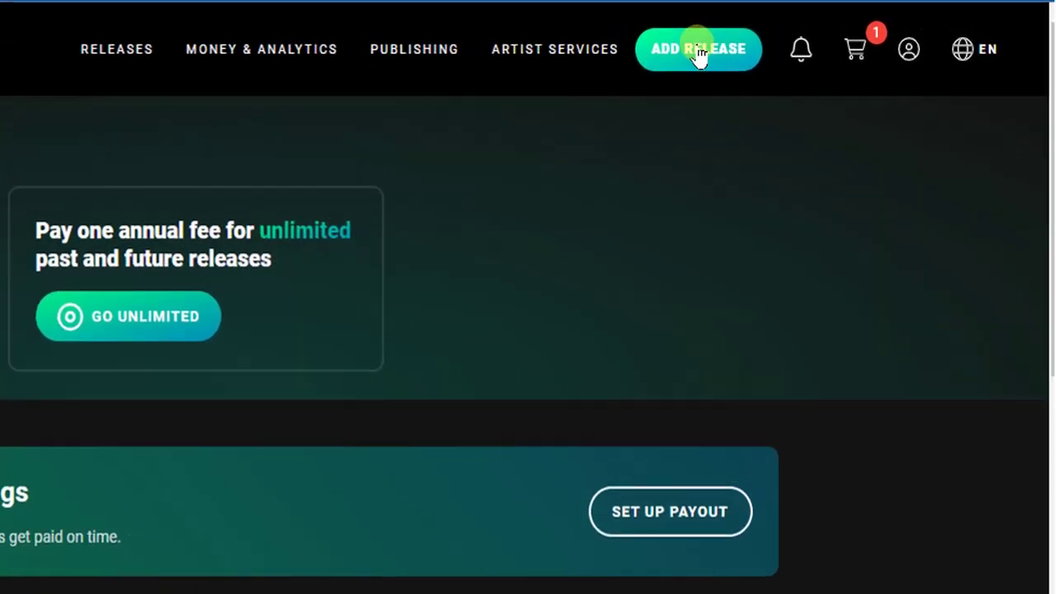
- Create a new single release titled 'afrobeat' using the autocomplete suggestion
click(701, 51)
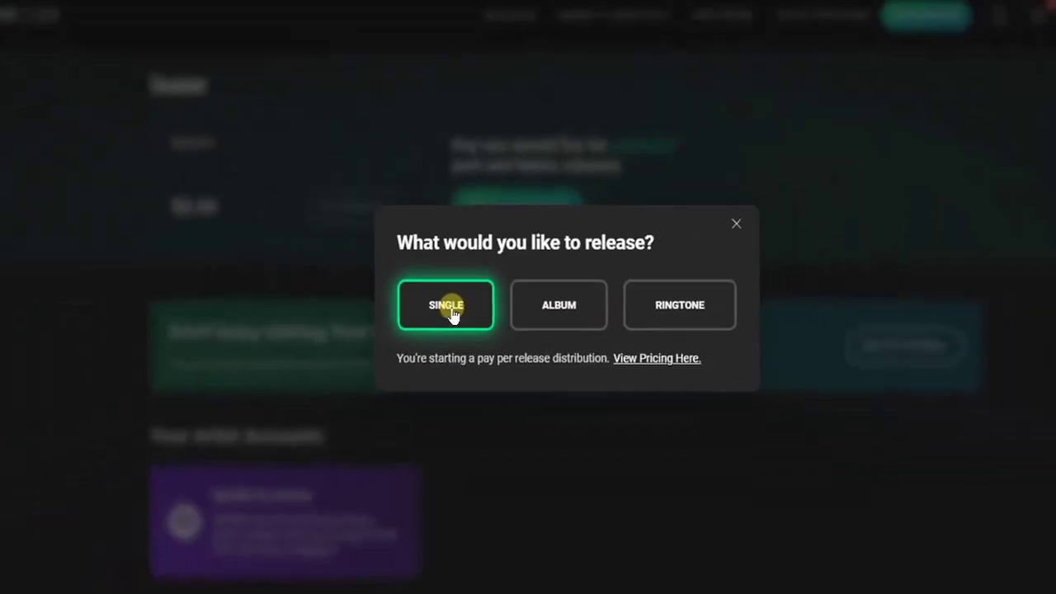
click(446, 308)
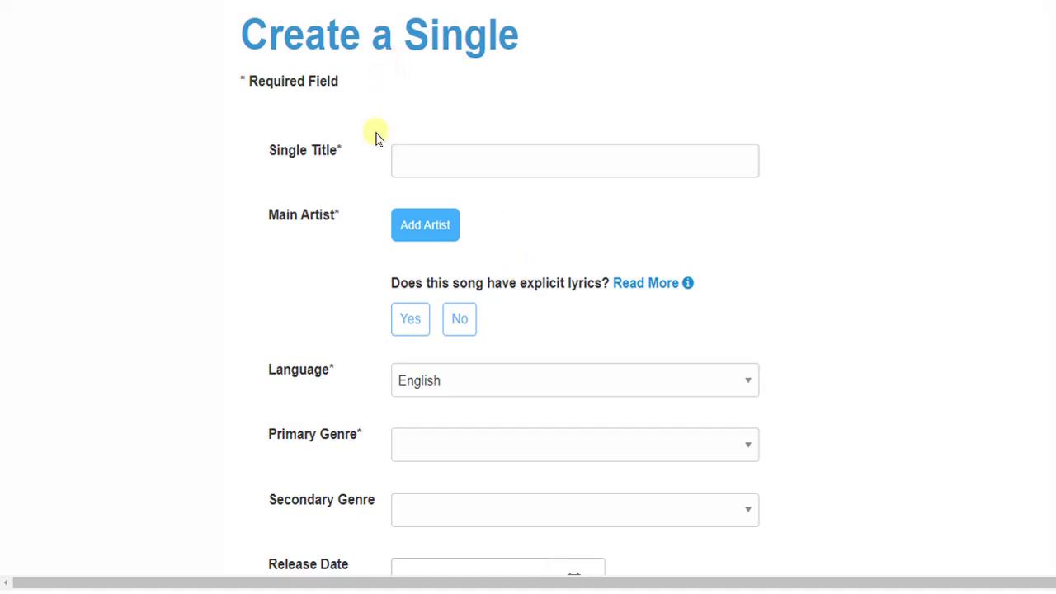
click(434, 163)
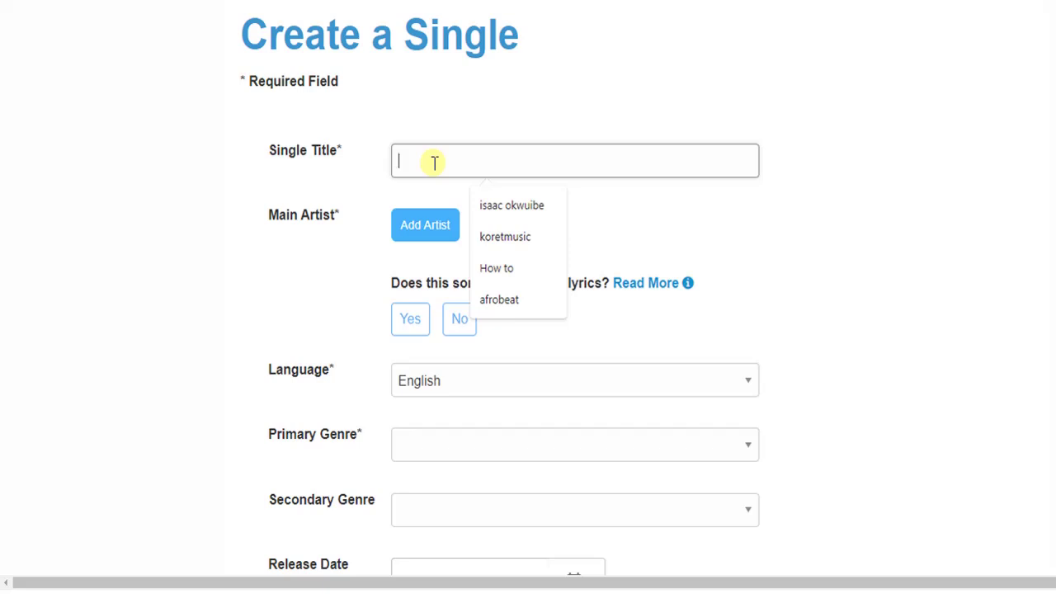
click(516, 303)
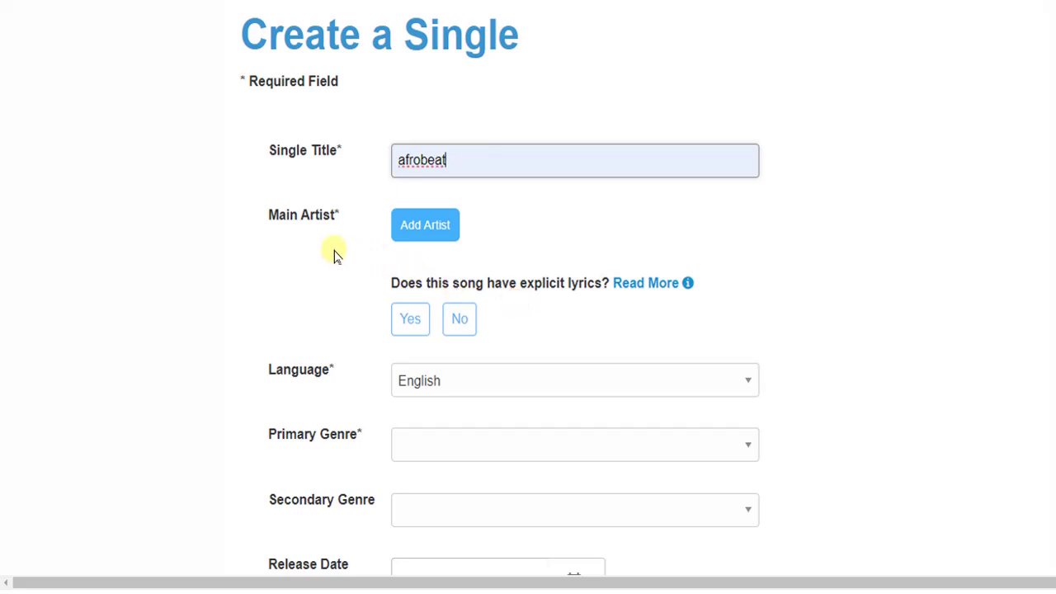
click(428, 229)
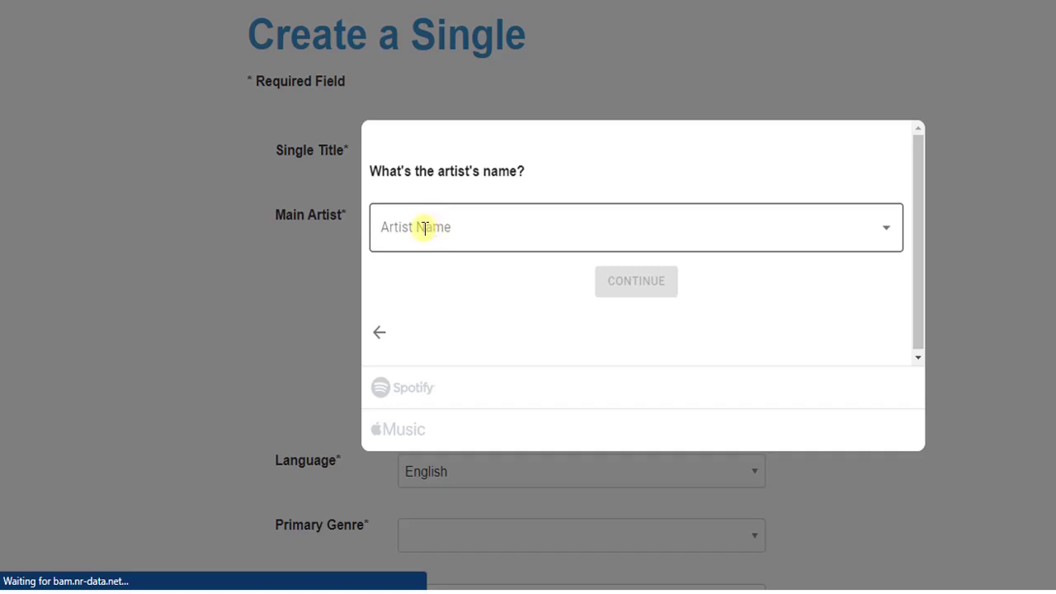
- Add the suggested artist name as main artist, linked to its Spotify and Apple Music profiles
click(425, 228)
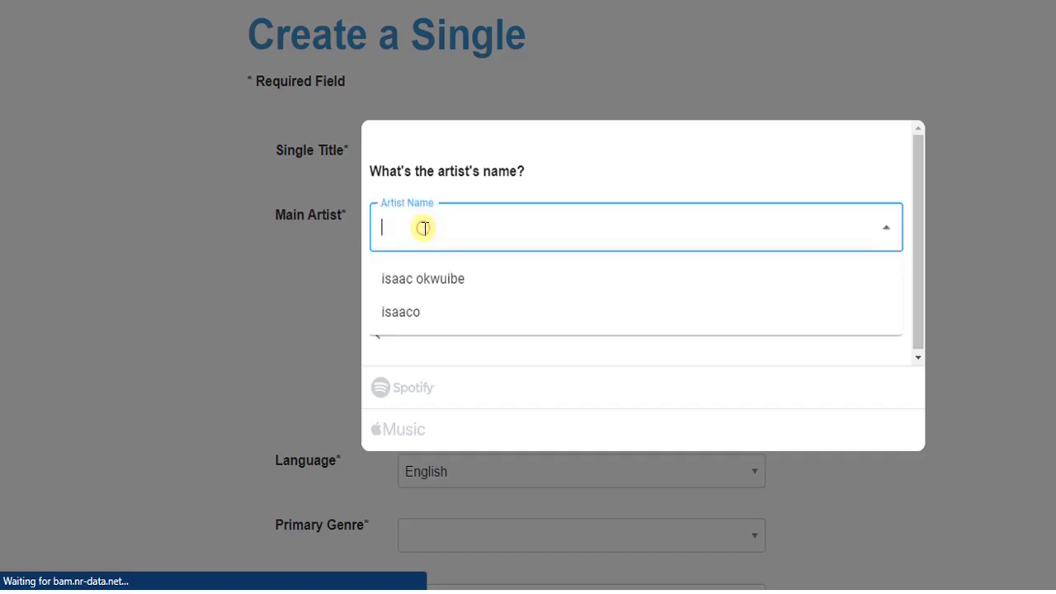
click(414, 317)
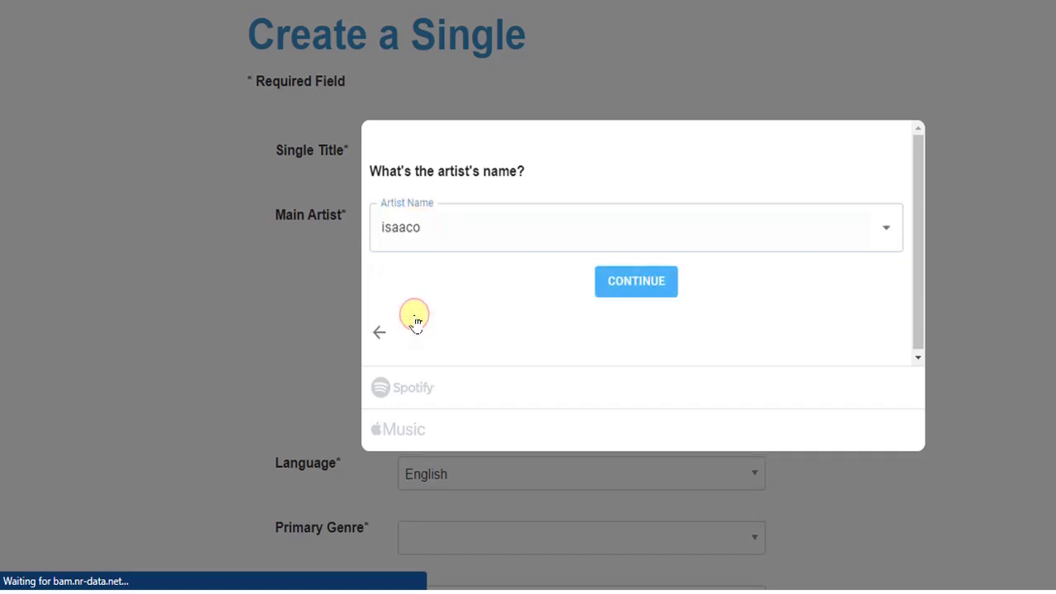
click(641, 278)
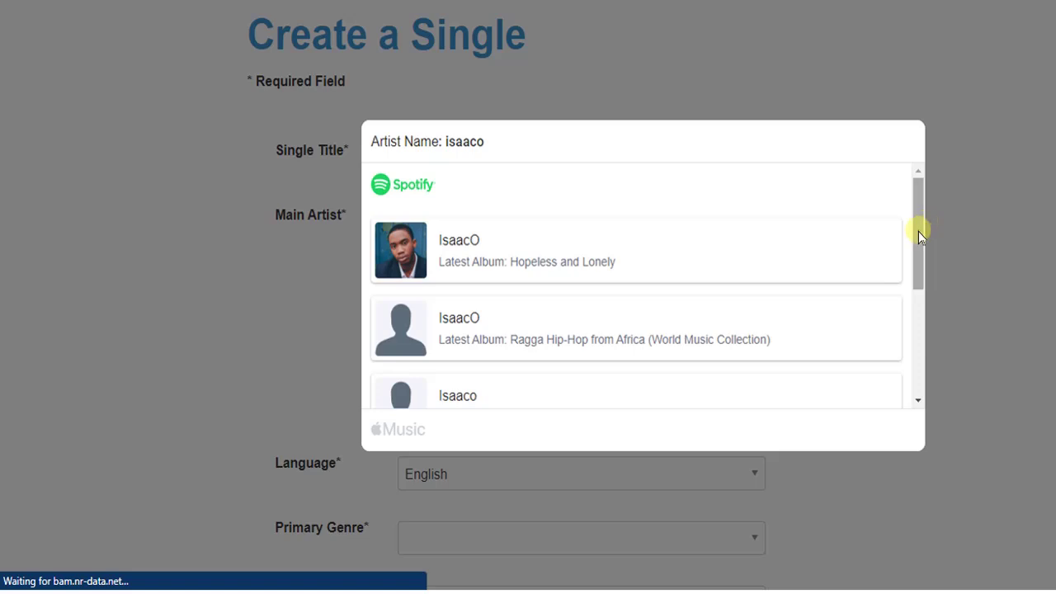
drag(918, 230, 916, 180)
click(487, 257)
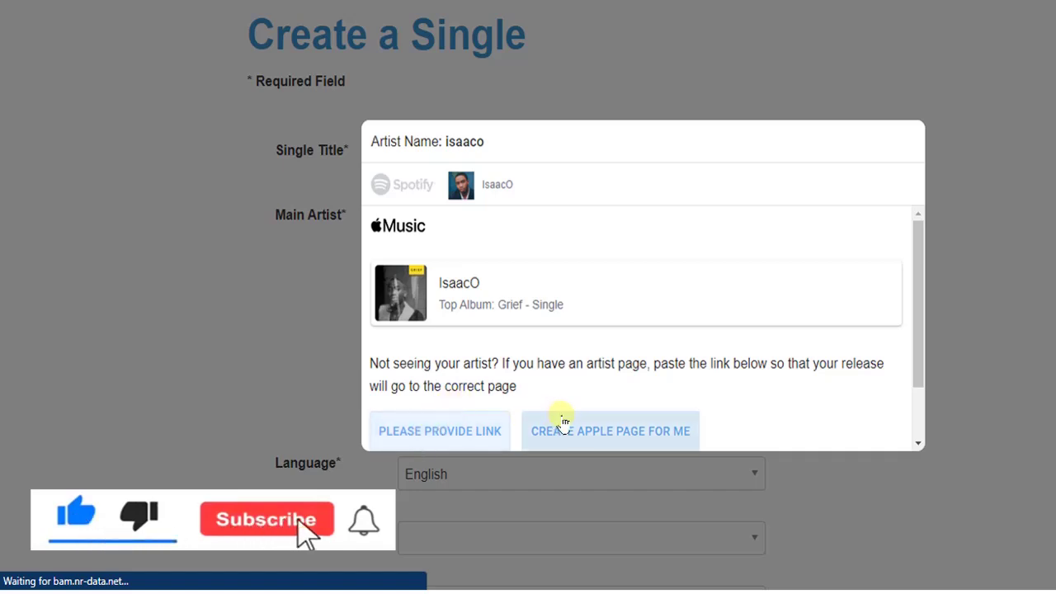
click(471, 299)
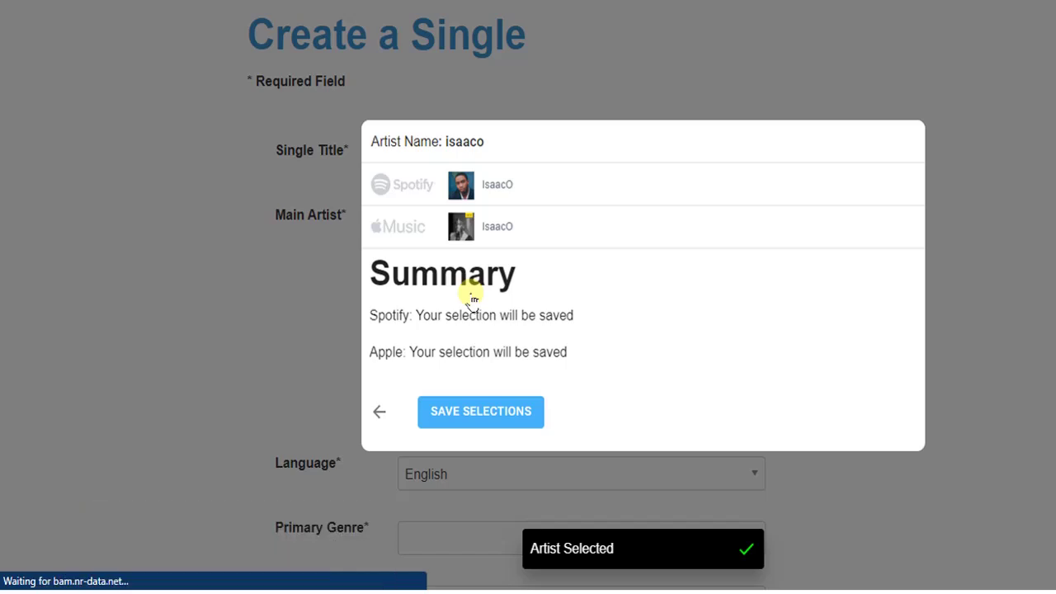
click(484, 417)
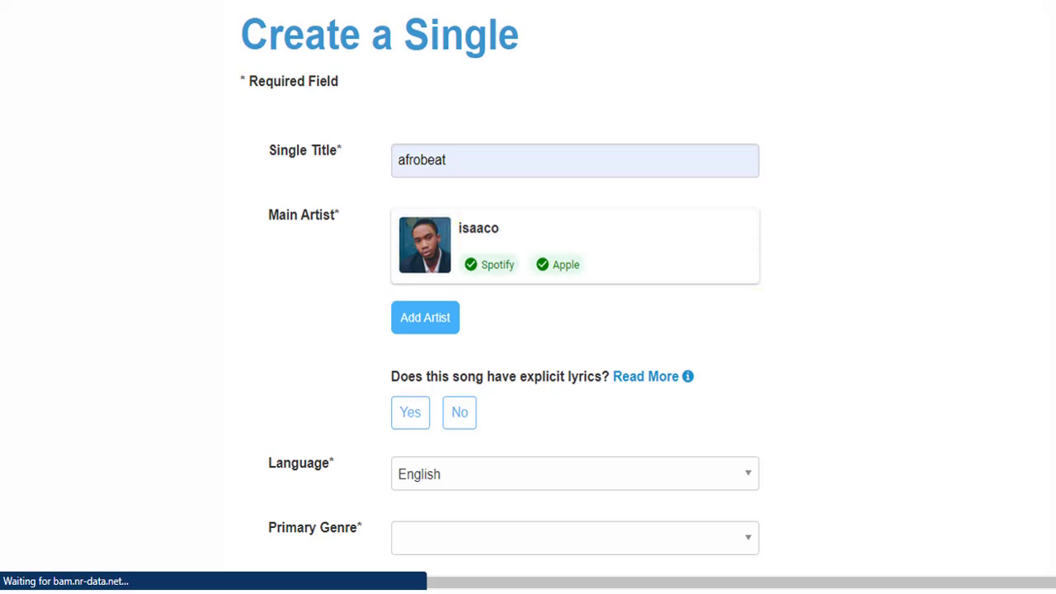
- Answer No to both the explicit lyrics and explicit version questions
scroll(978, 86, down, 3)
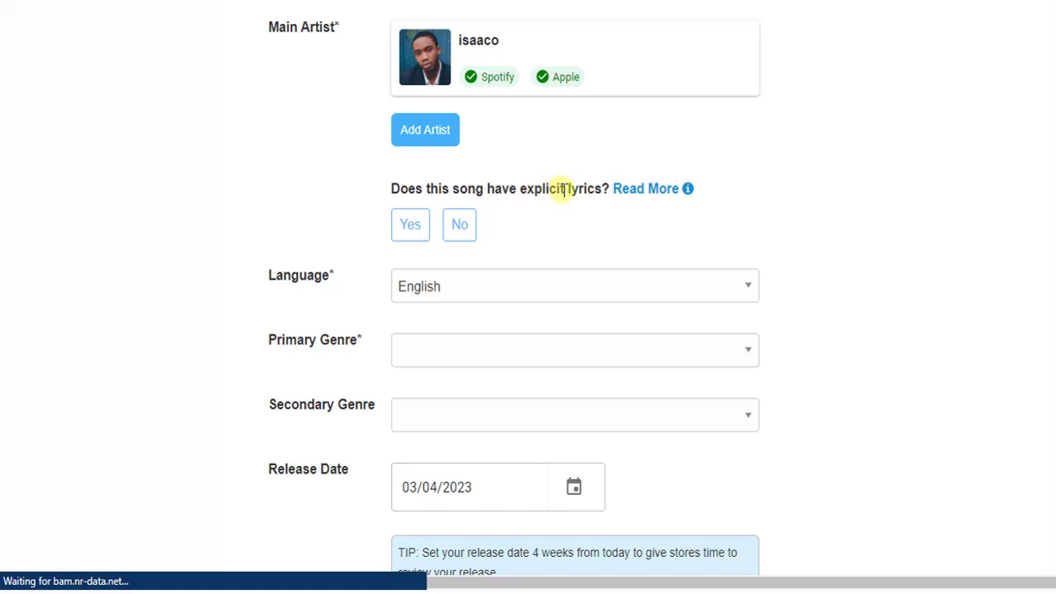
click(454, 225)
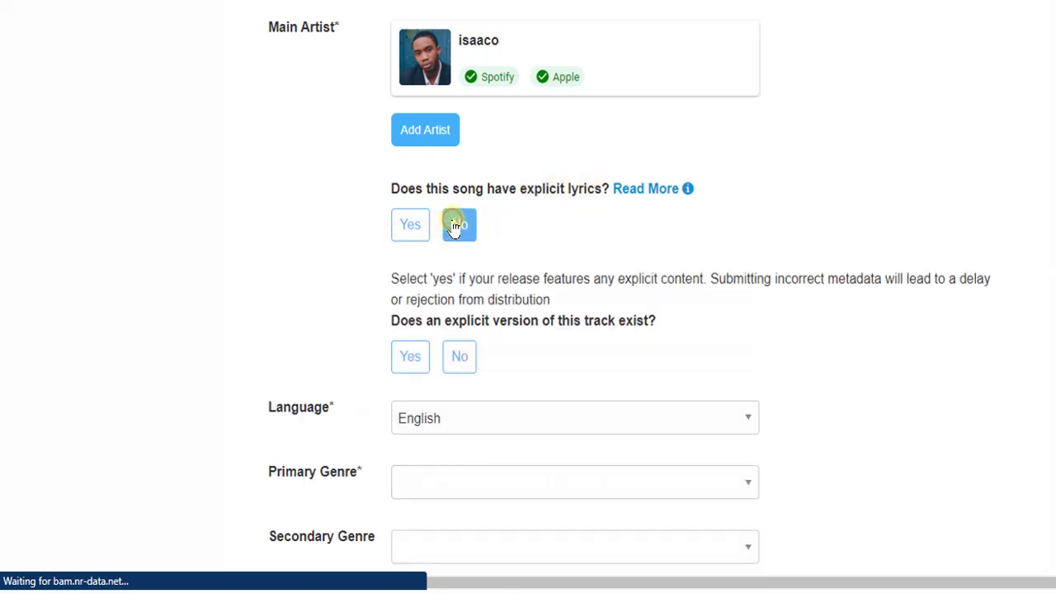
click(460, 362)
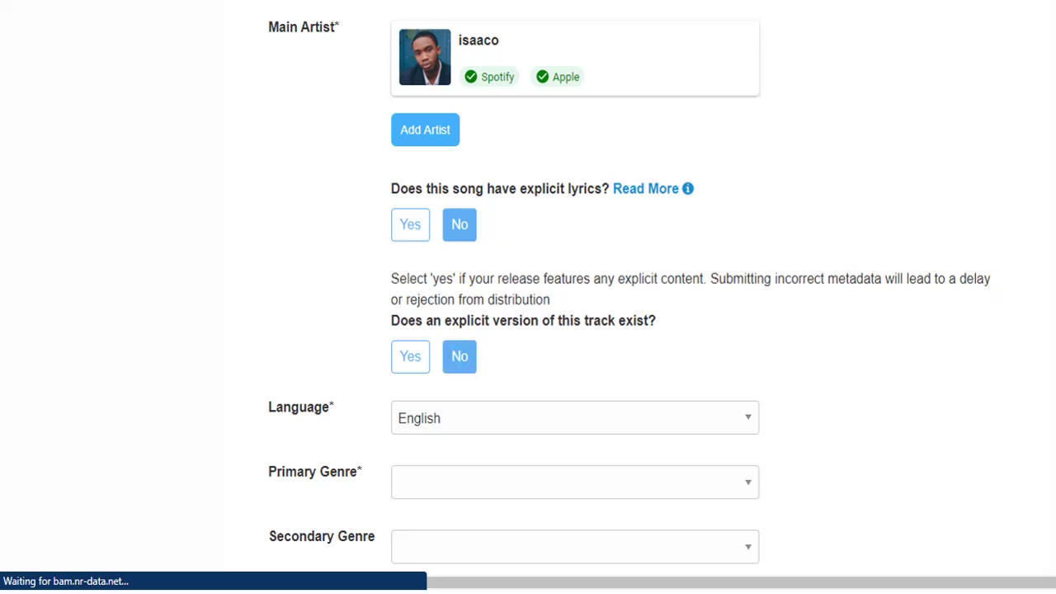
- Set primary genre African, sub genre Afro-fusion and secondary genre Blues
scroll(528, 297, down, 3)
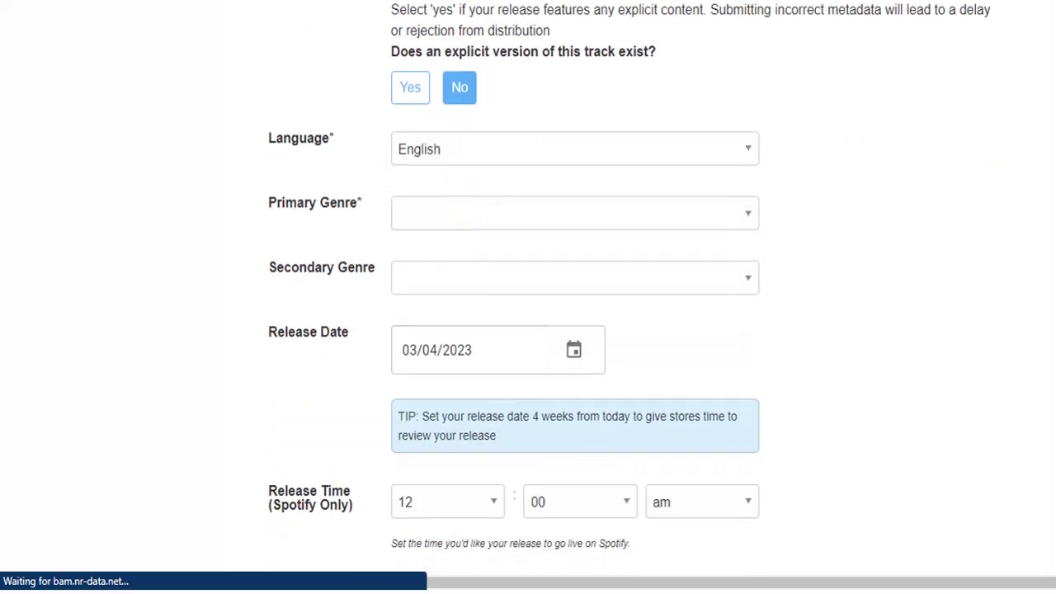
scroll(888, 282, down, 1)
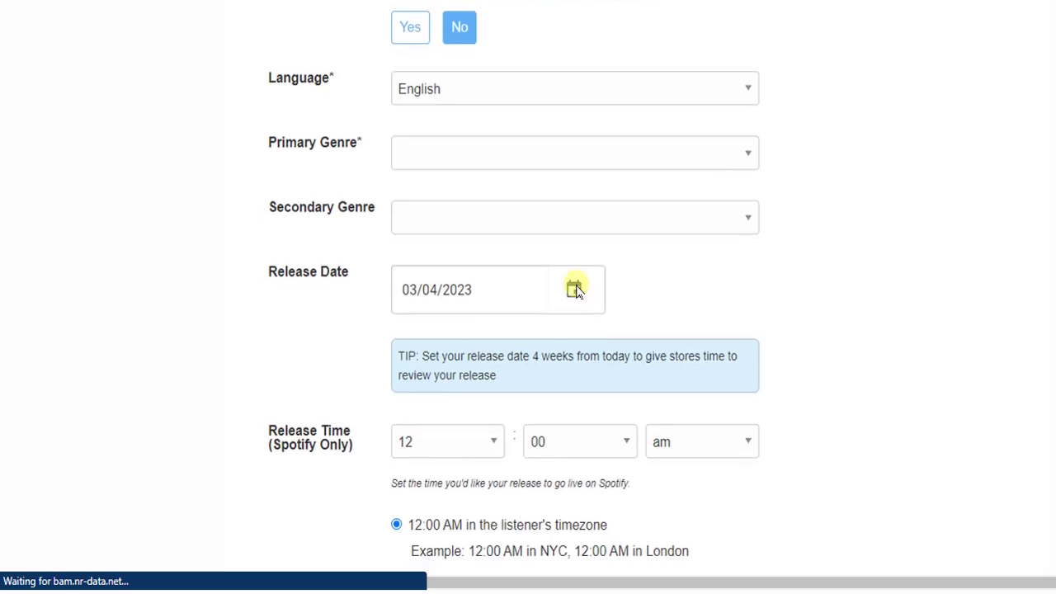
click(662, 156)
click(507, 198)
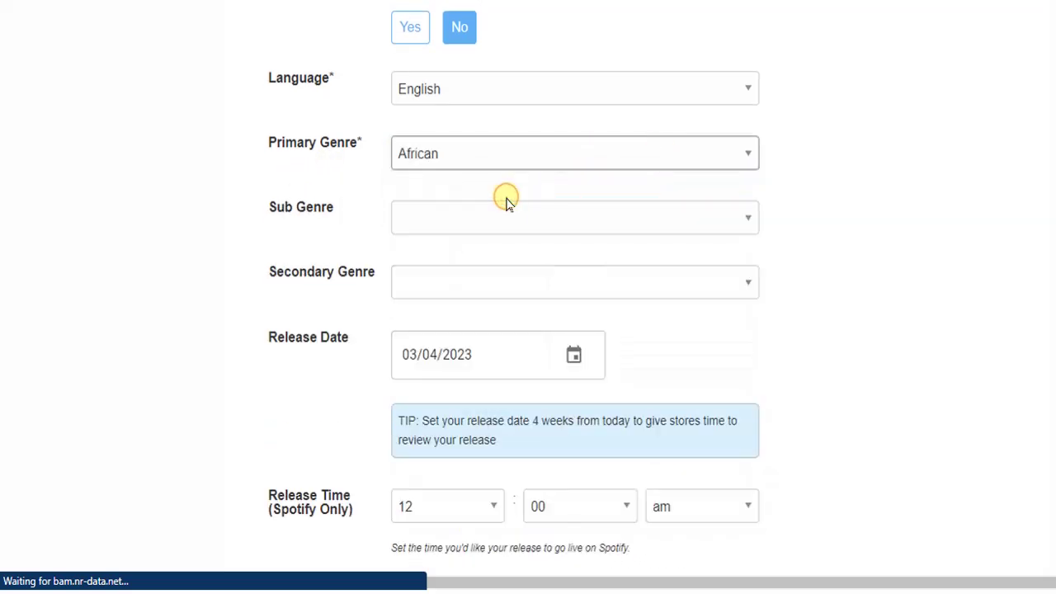
click(654, 223)
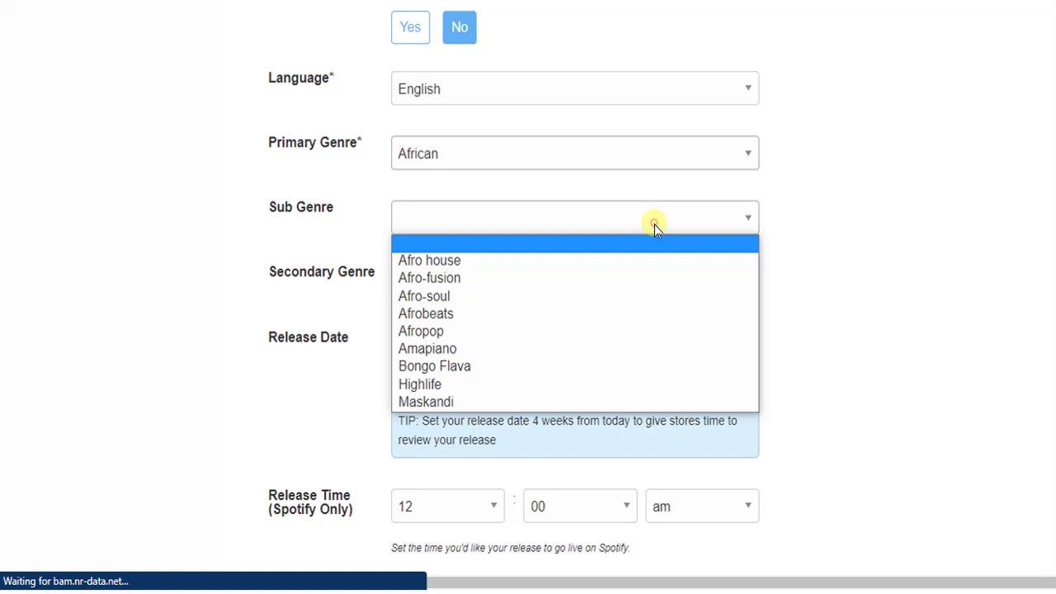
click(464, 281)
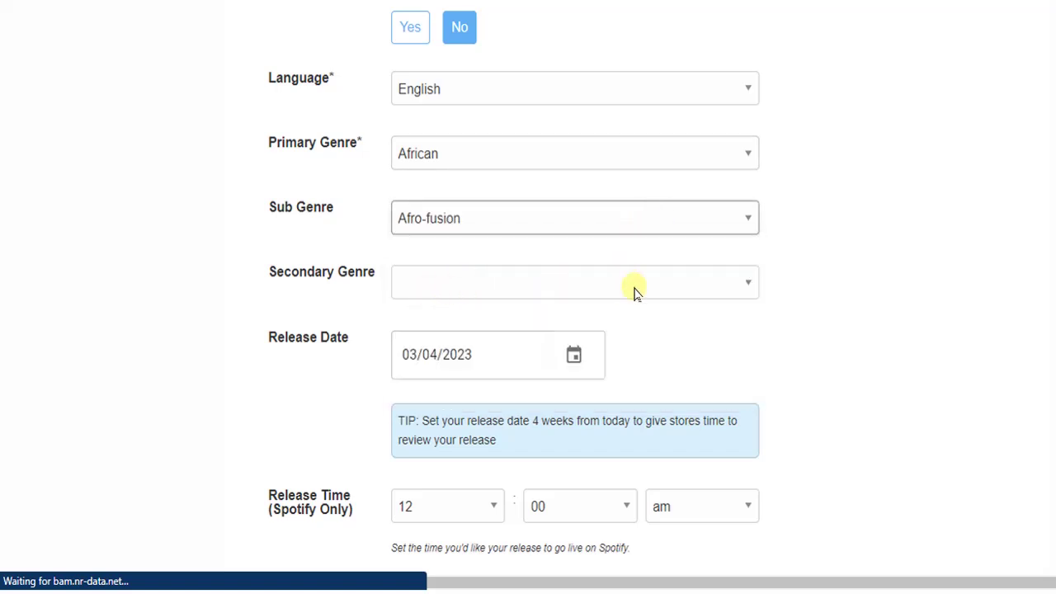
click(693, 285)
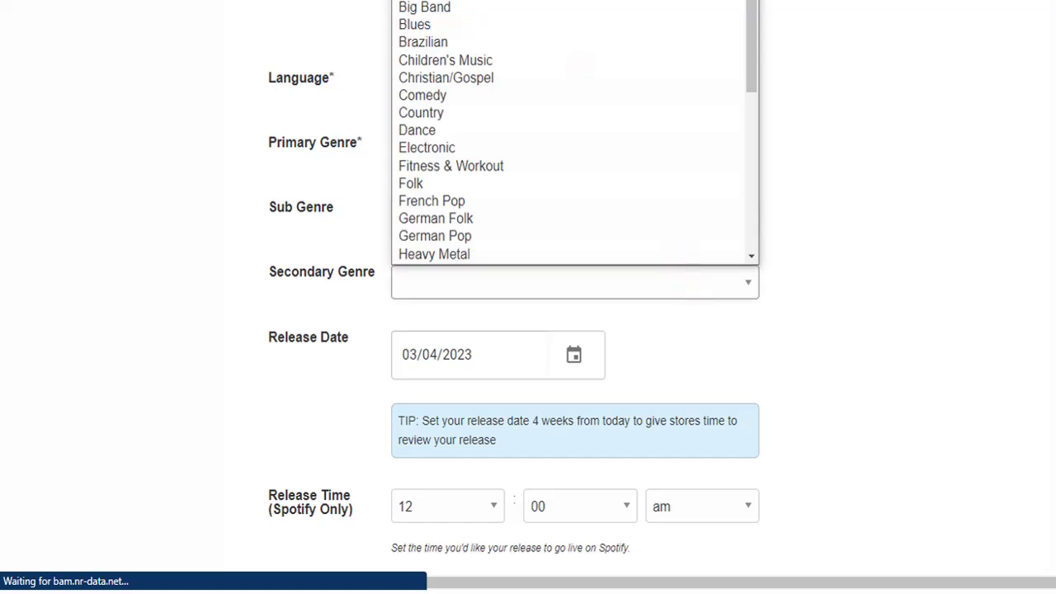
click(436, 28)
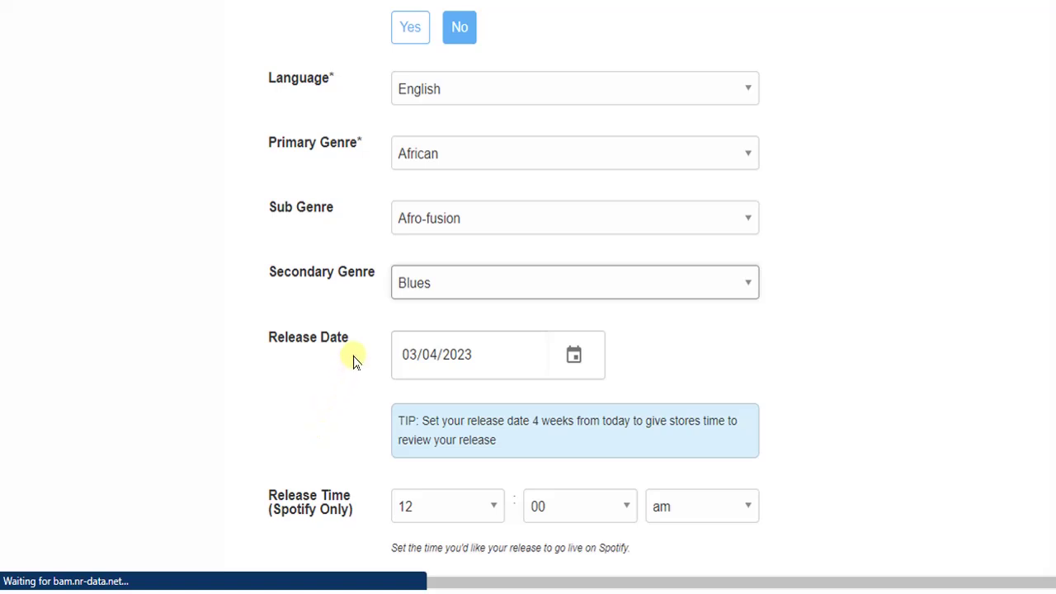
- Set the single's release date to 03/25/2023
click(570, 359)
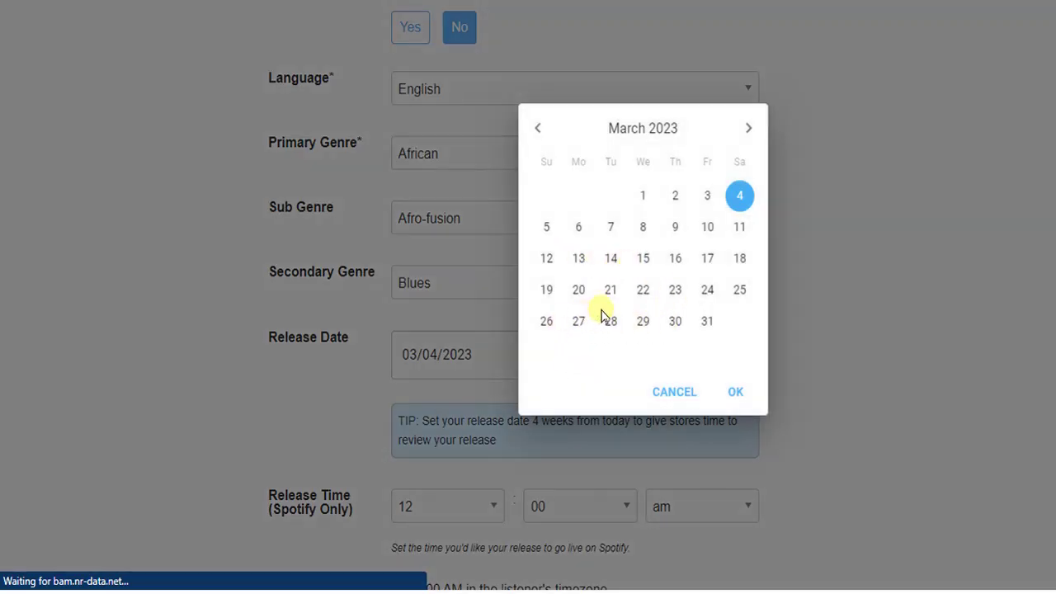
click(737, 290)
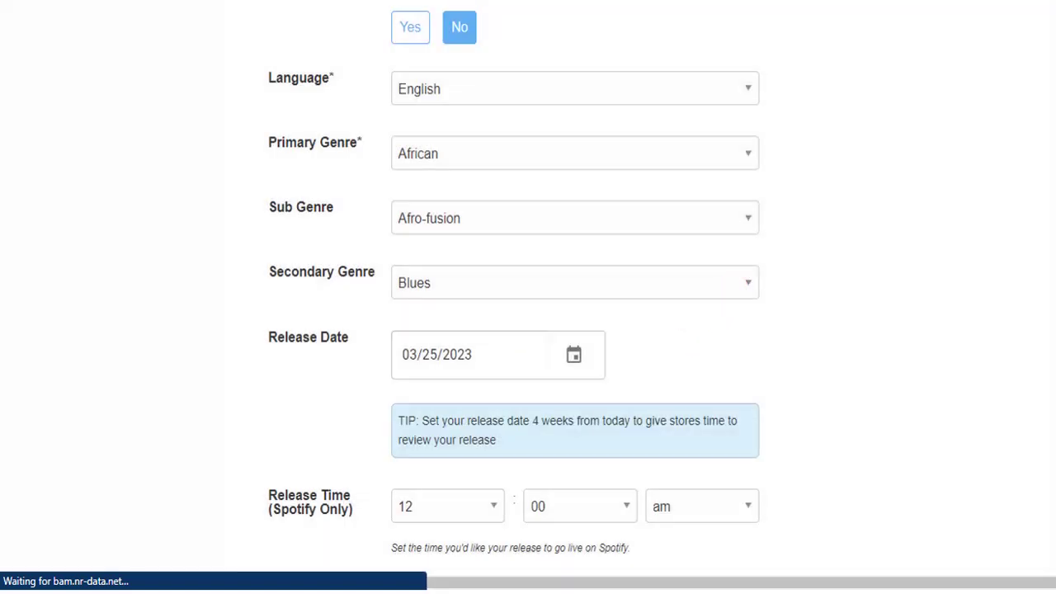
scroll(636, 288, down, 5)
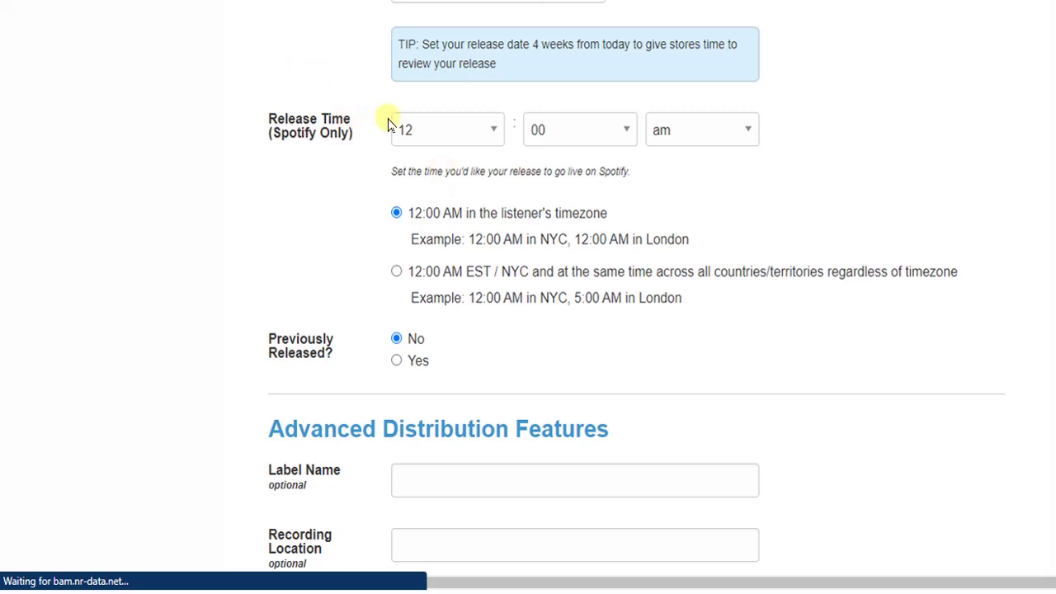
- Set the Spotify release time to 01:00 pm and save the release details
click(486, 132)
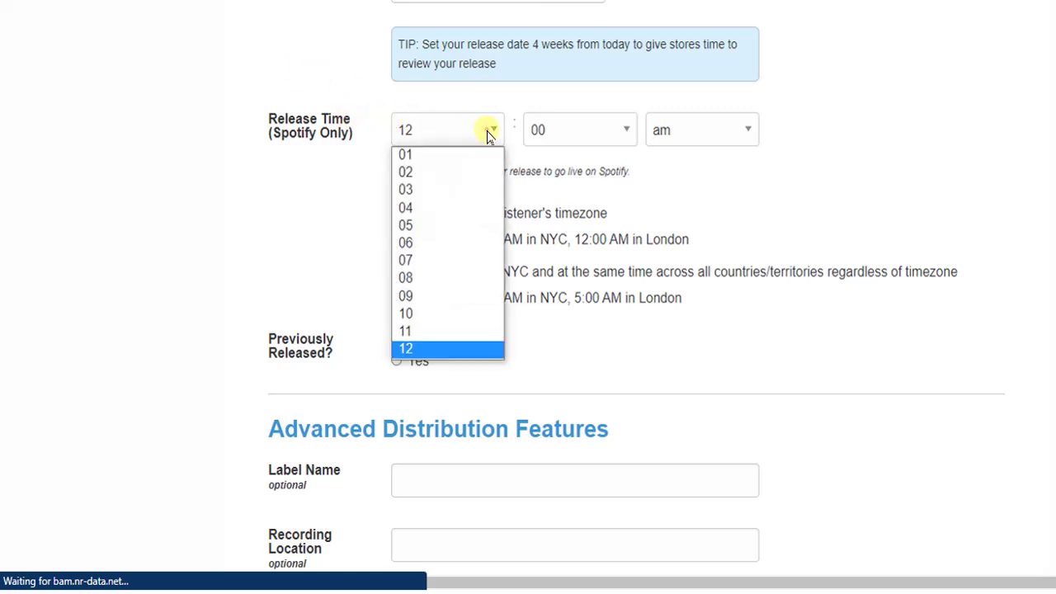
click(432, 162)
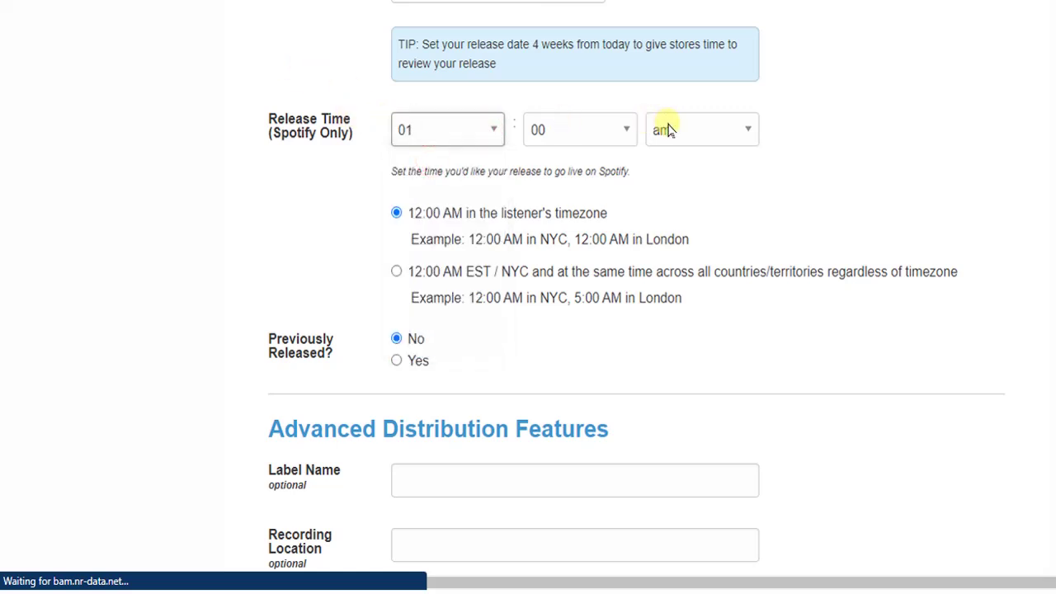
click(722, 132)
click(698, 175)
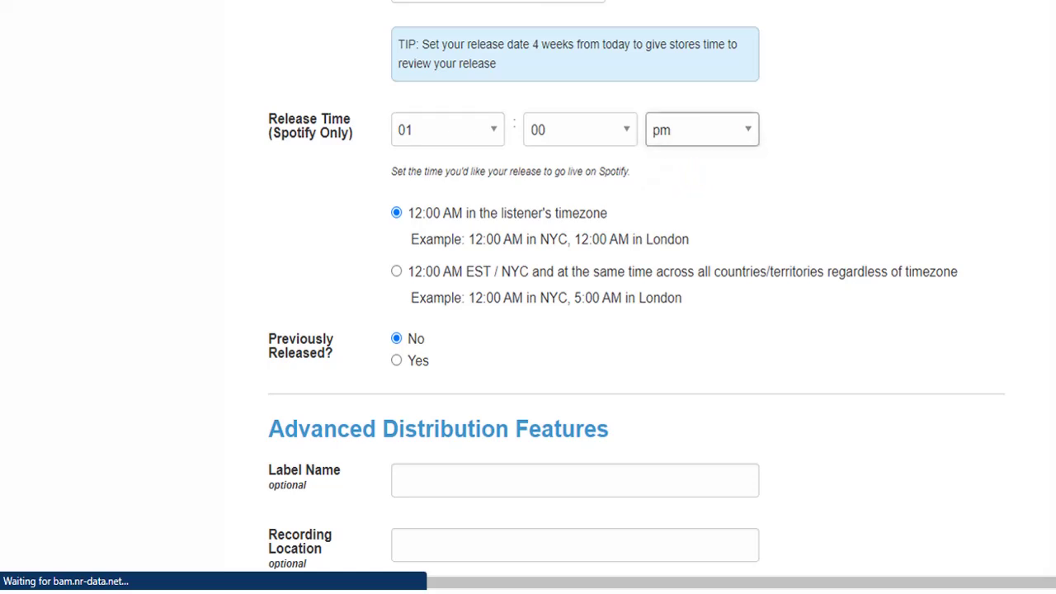
scroll(528, 296, down, 3)
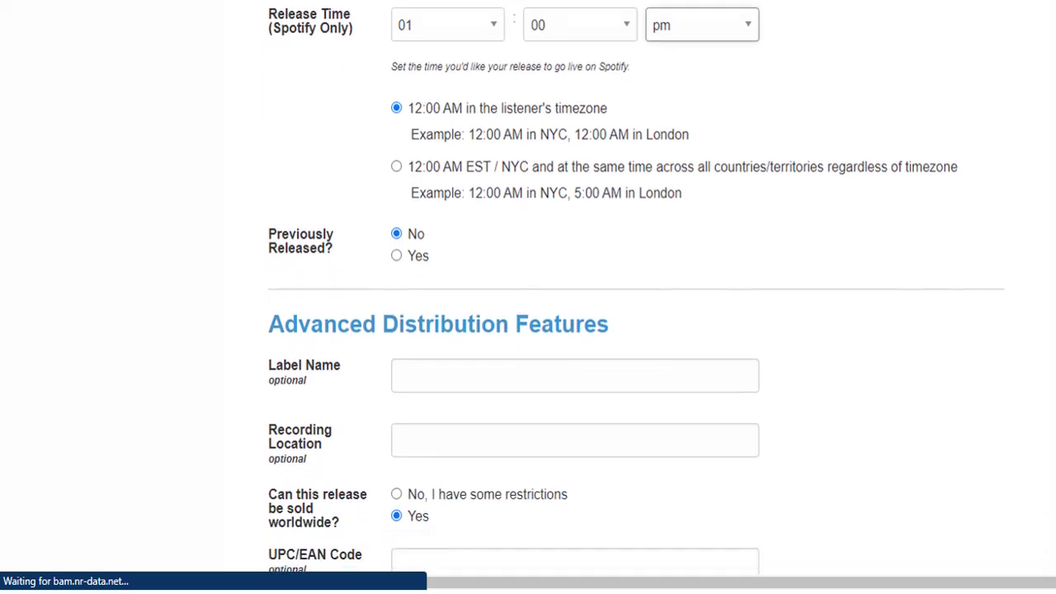
scroll(528, 297, down, 5)
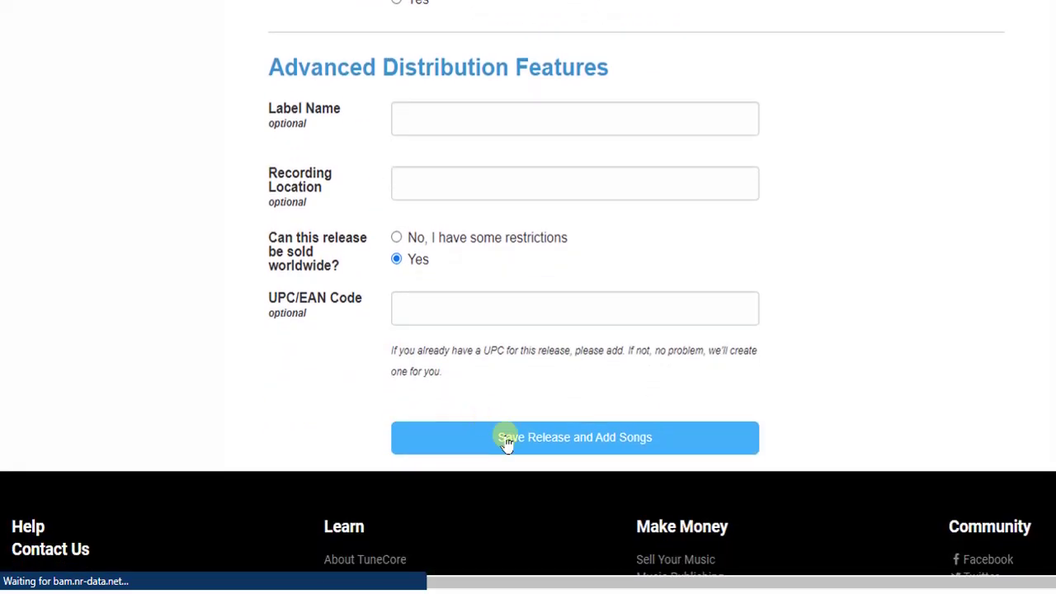
click(558, 443)
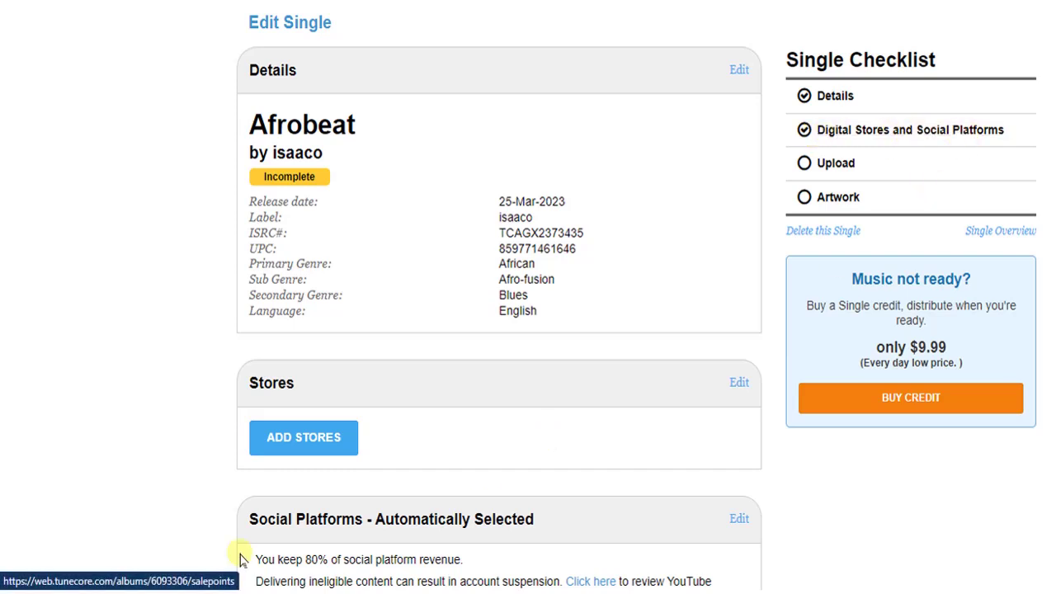
- Select iTunes/Apple Music, Amazon Music and Spotify as delivery stores
click(292, 443)
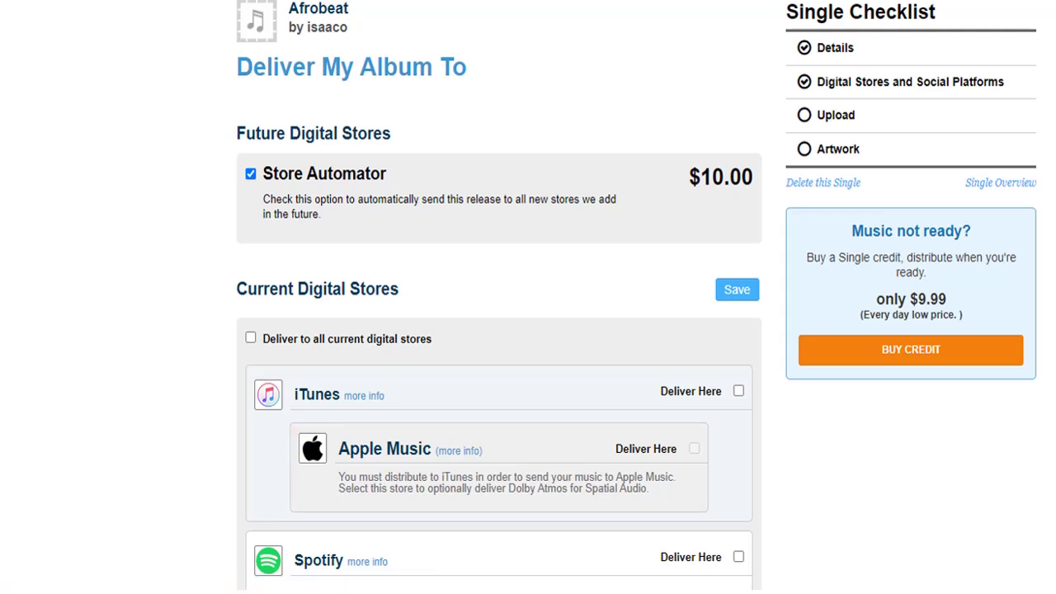
scroll(350, 205, down, 3)
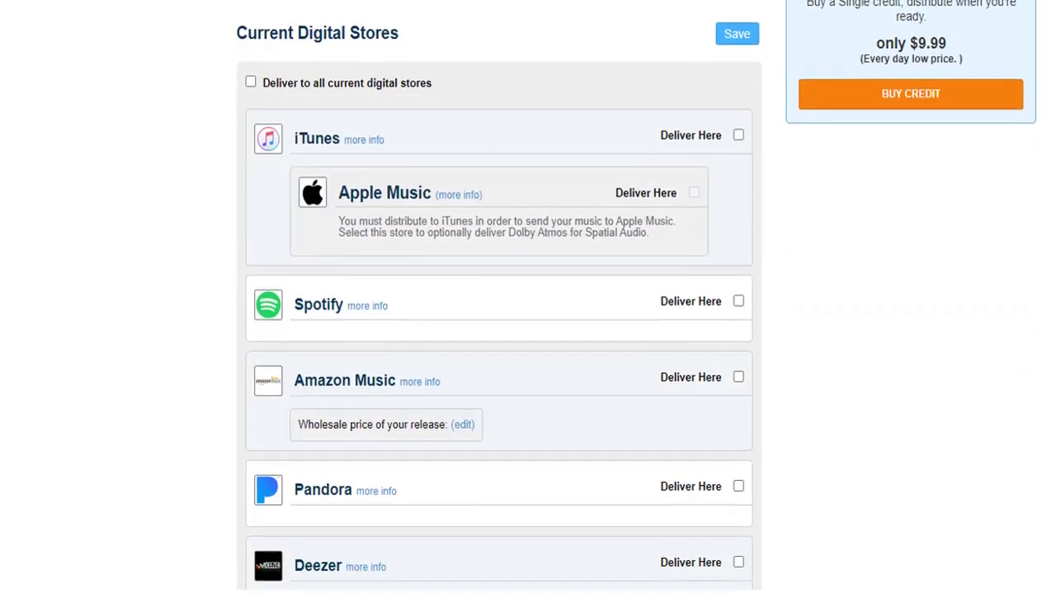
click(737, 136)
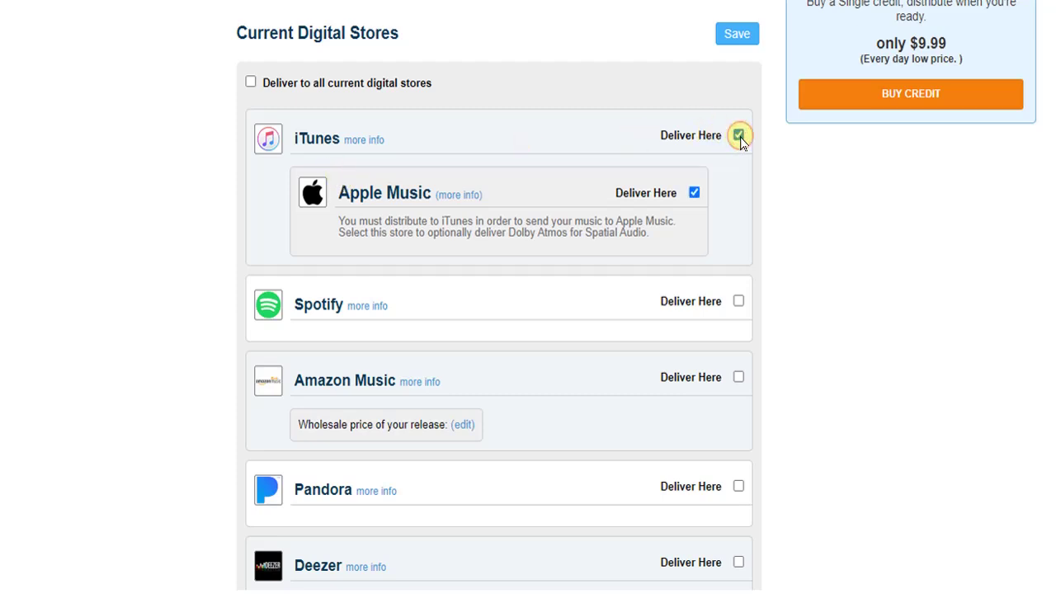
click(738, 377)
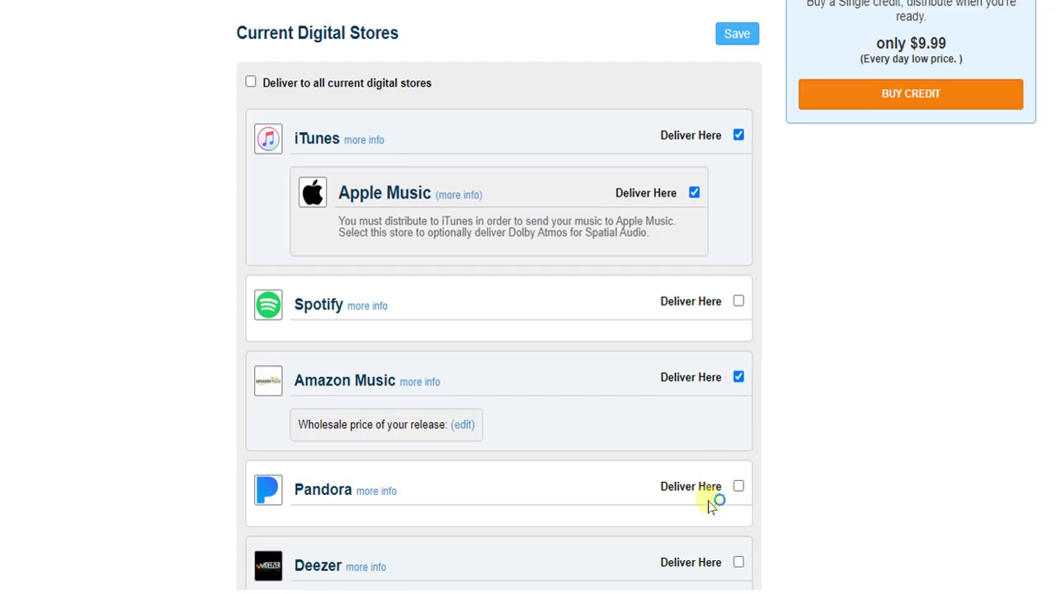
click(738, 301)
- Also select Deezer and Tidal as delivery stores
scroll(499, 296, down, 4)
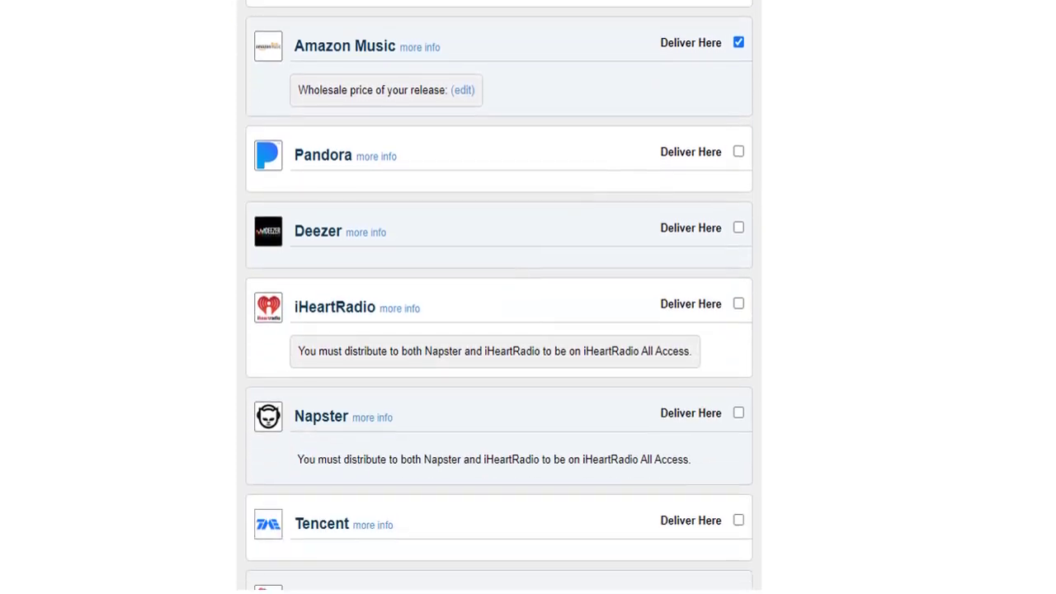
click(738, 228)
scroll(499, 297, down, 6)
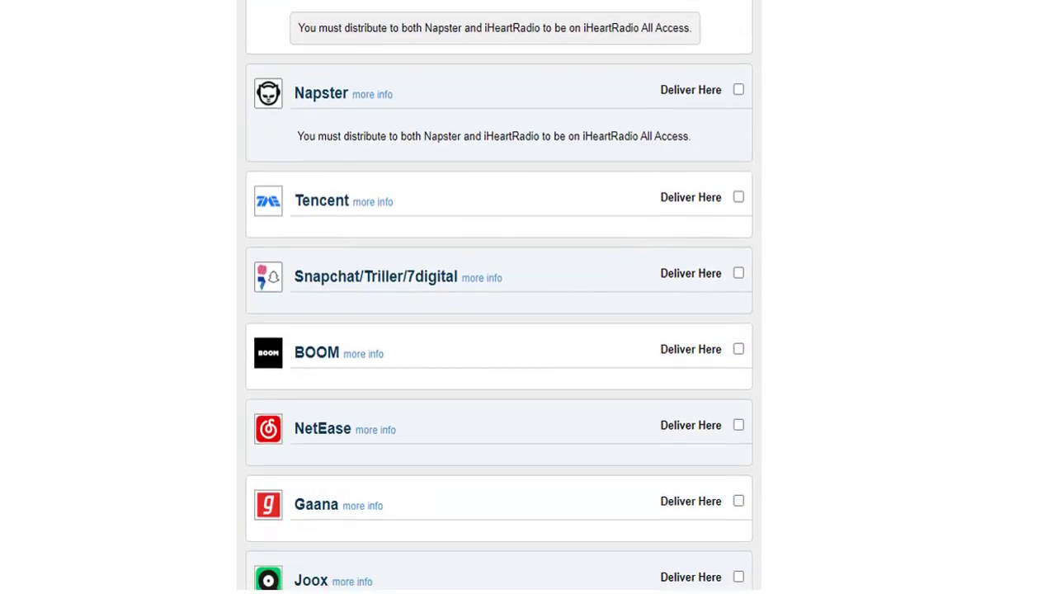
scroll(500, 296, down, 5)
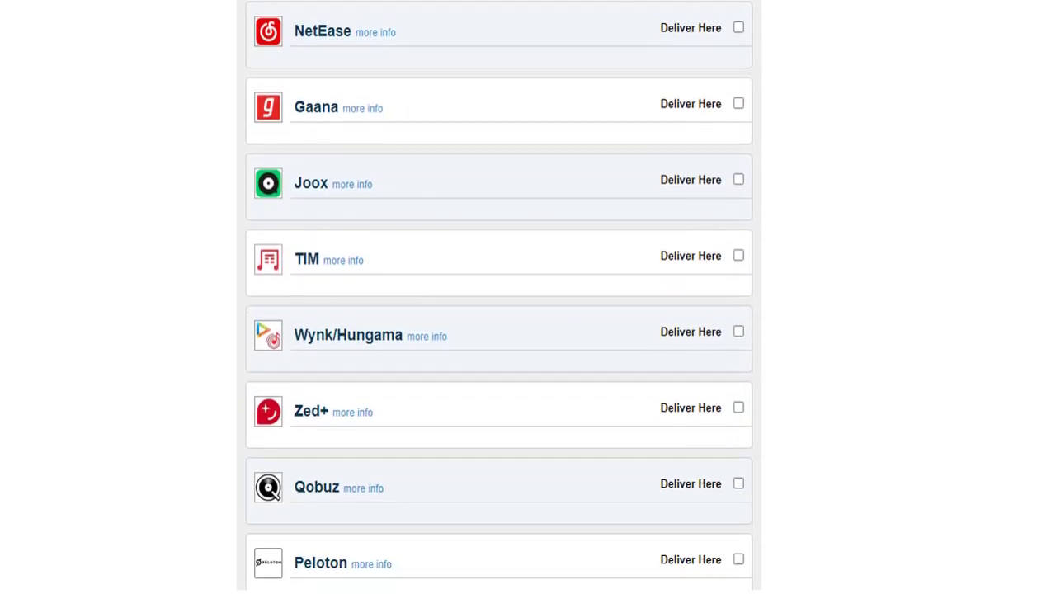
scroll(499, 297, down, 3)
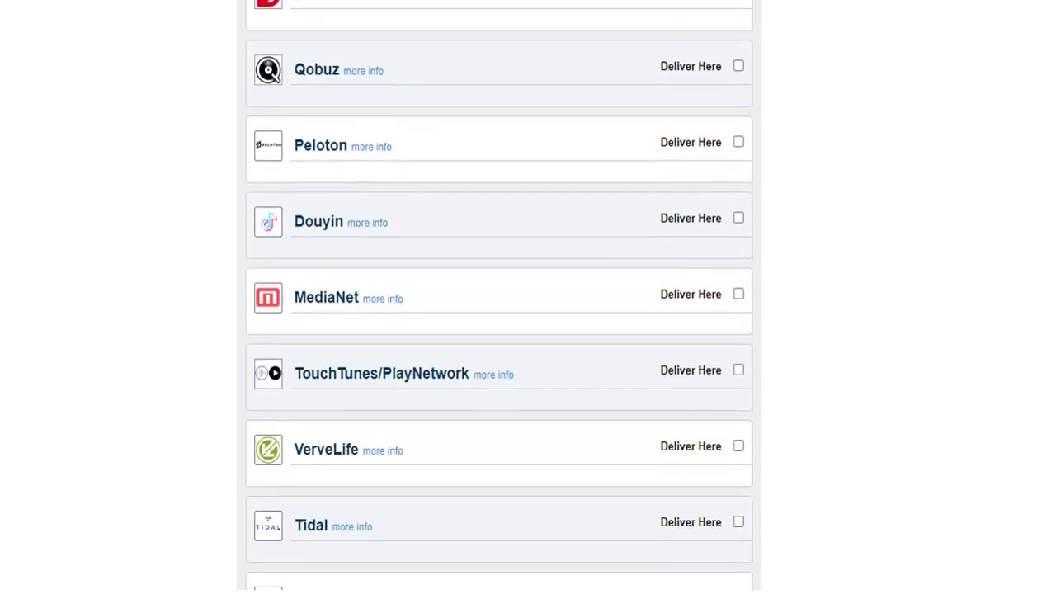
scroll(499, 297, down, 2)
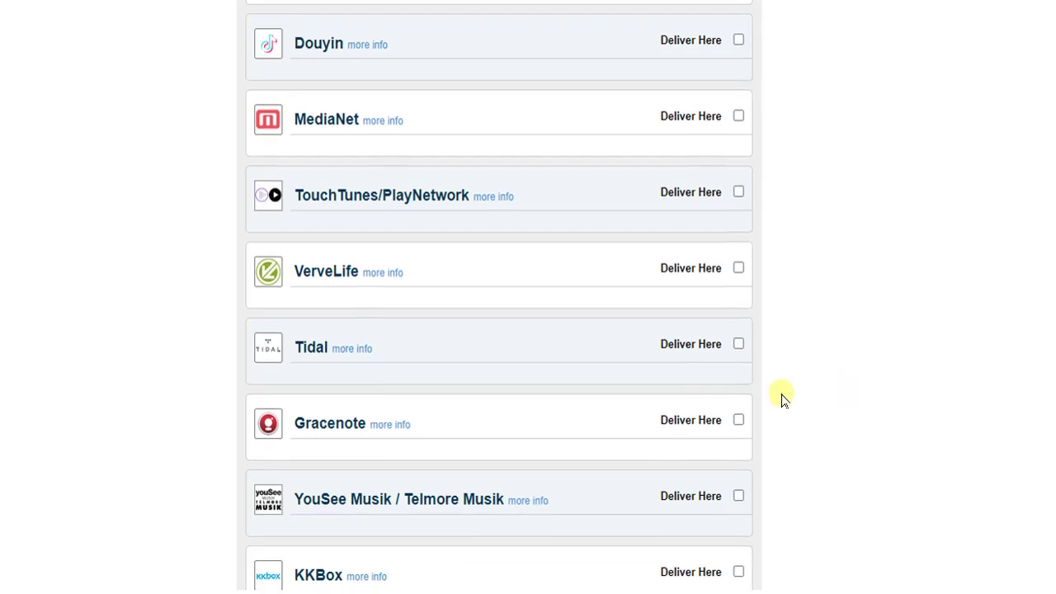
click(739, 345)
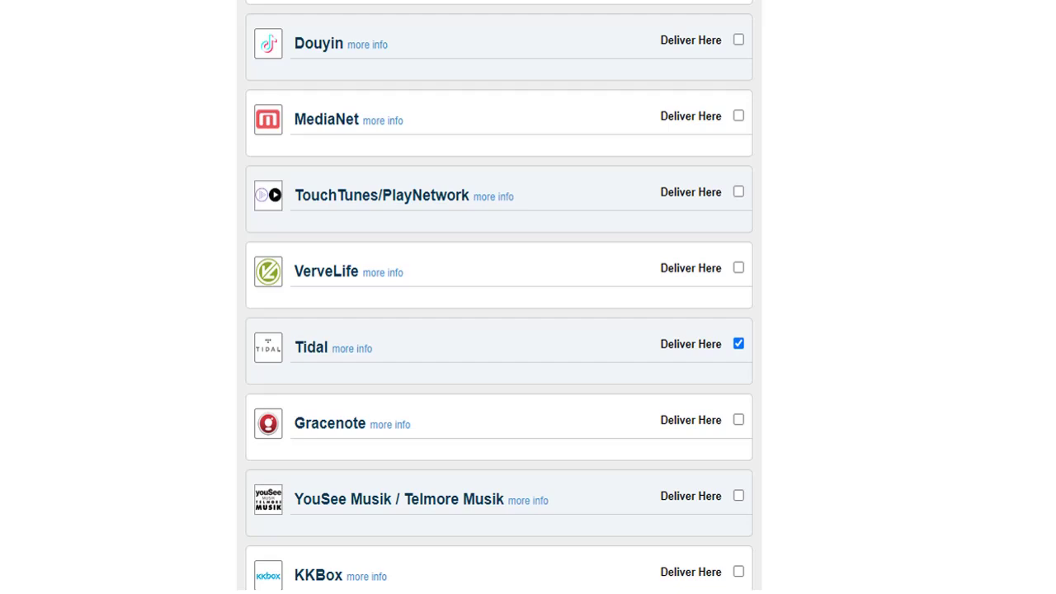
scroll(528, 296, down, 12)
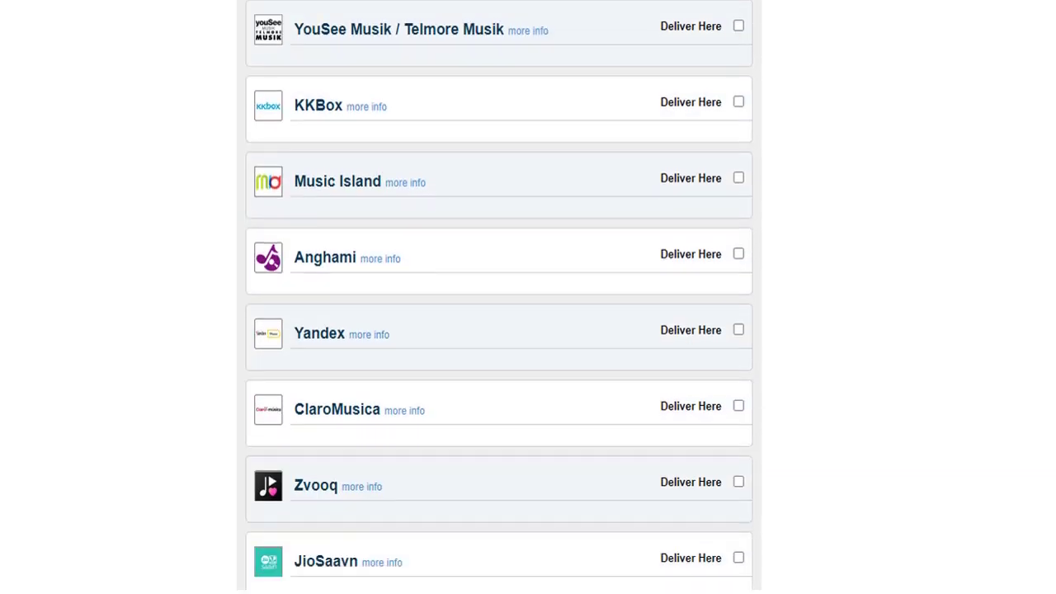
scroll(528, 297, down, 3)
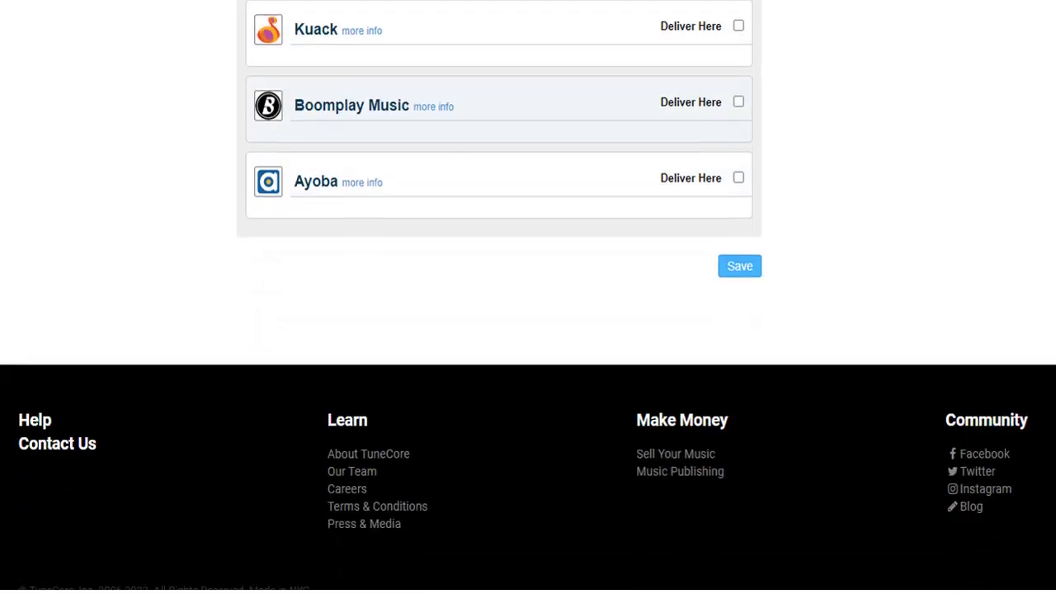
- Save the six chosen stores, dismiss the added-stores notice, and review the Song section
click(737, 265)
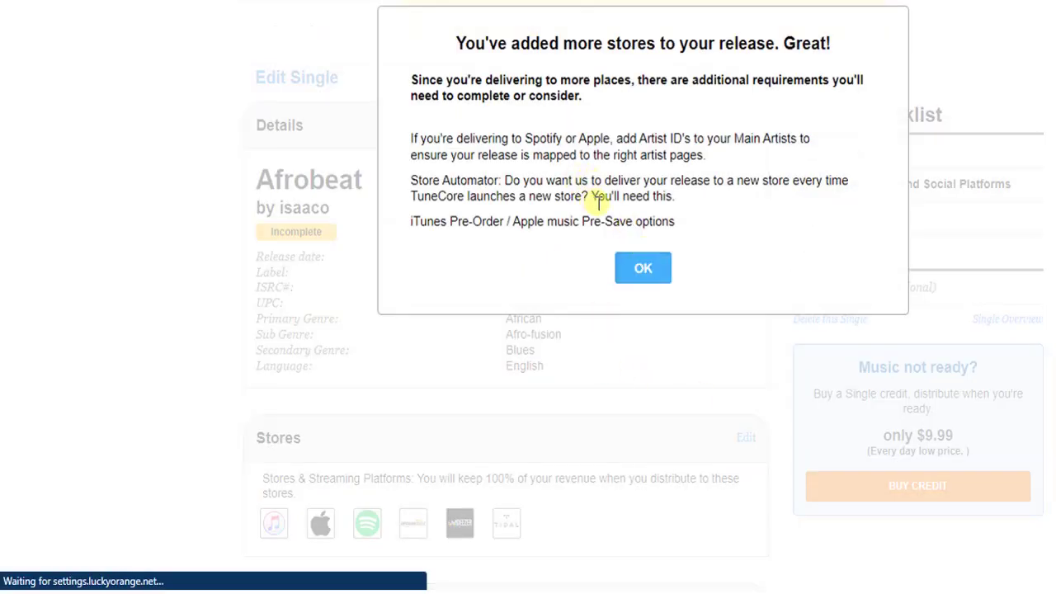
scroll(627, 223, down, 1)
click(648, 268)
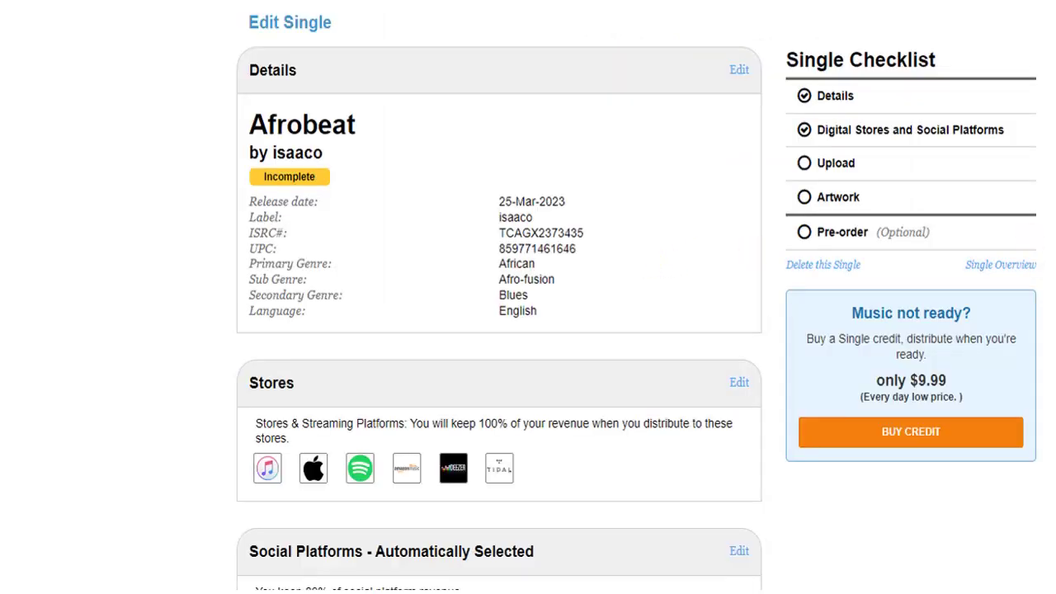
scroll(499, 330, down, 9)
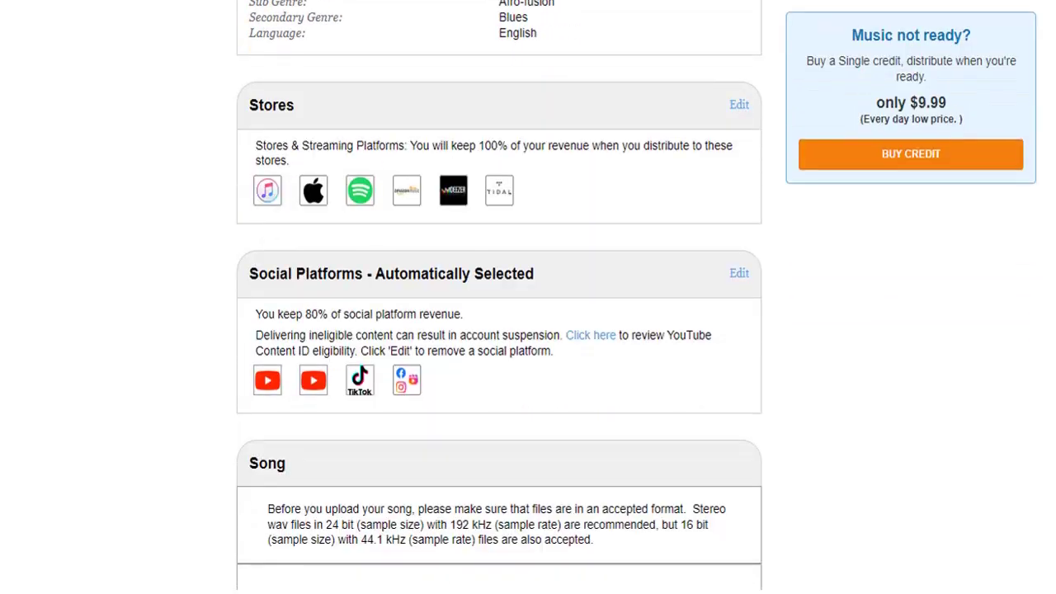
scroll(499, 295, down, 6)
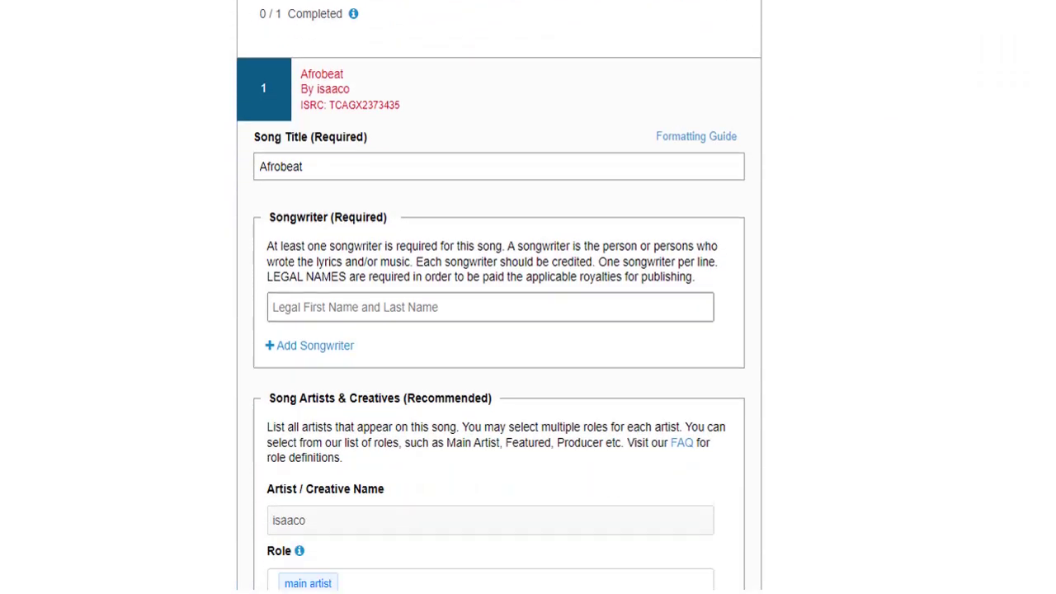
scroll(499, 295, down, 4)
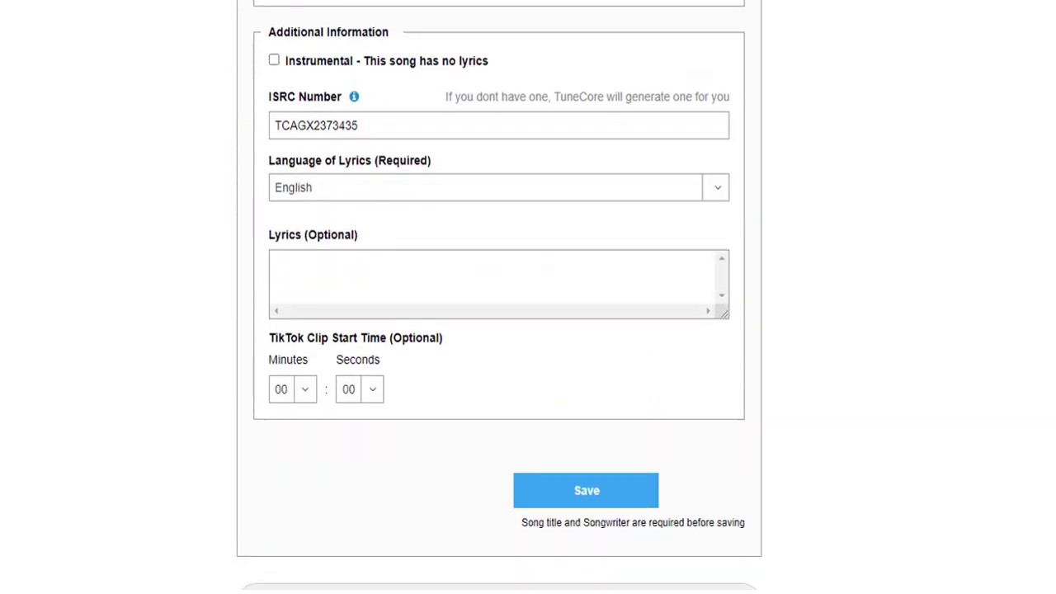
scroll(499, 295, down, 5)
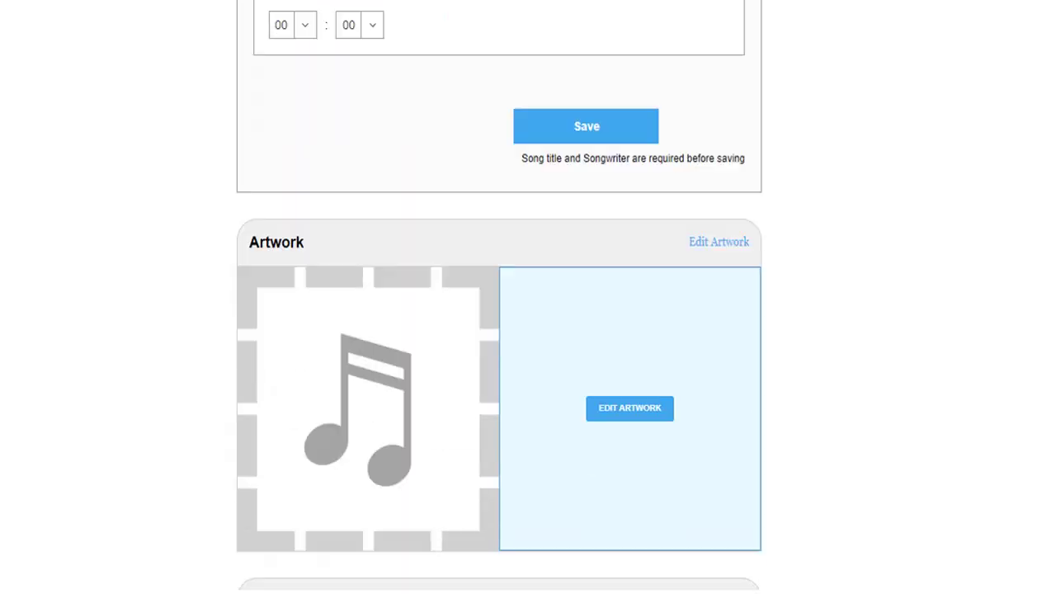
scroll(499, 296, up, 8)
scroll(499, 295, up, 7)
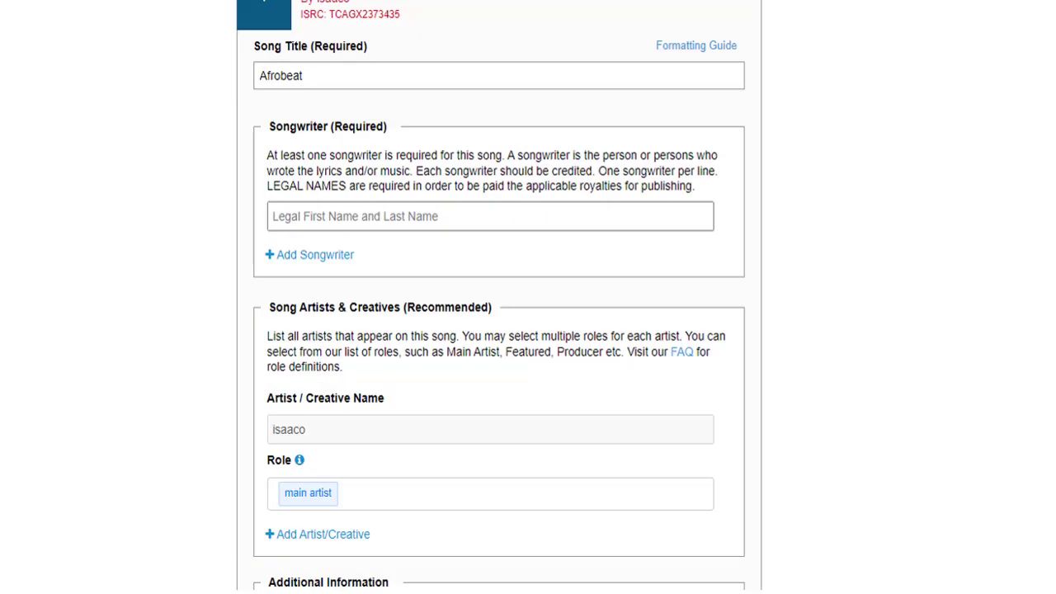
scroll(499, 295, up, 2)
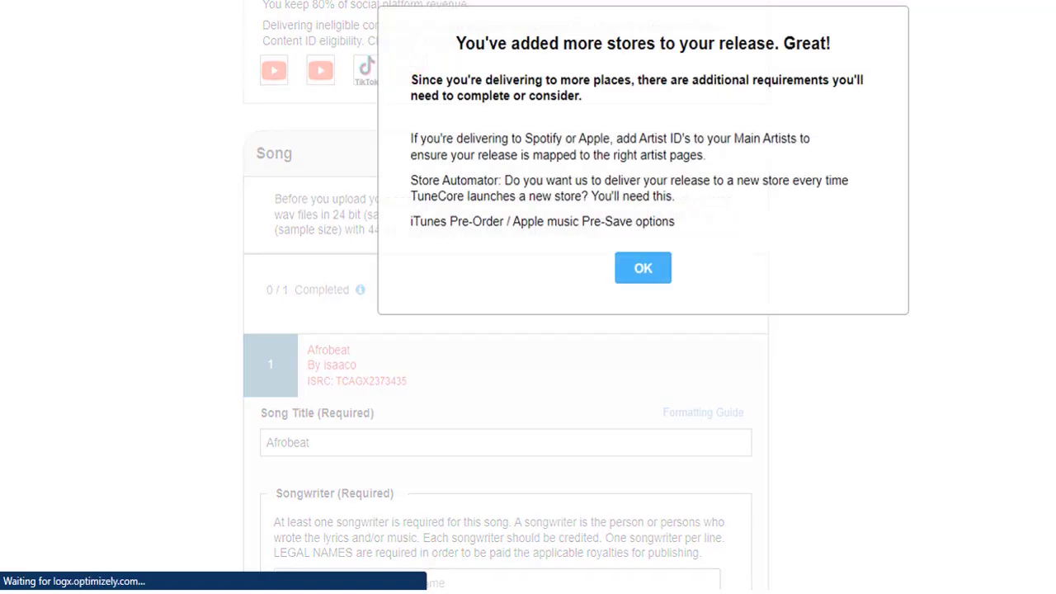
- Dismiss the stores notice and fill the songwriter's legal name from the autofill suggestion
click(642, 266)
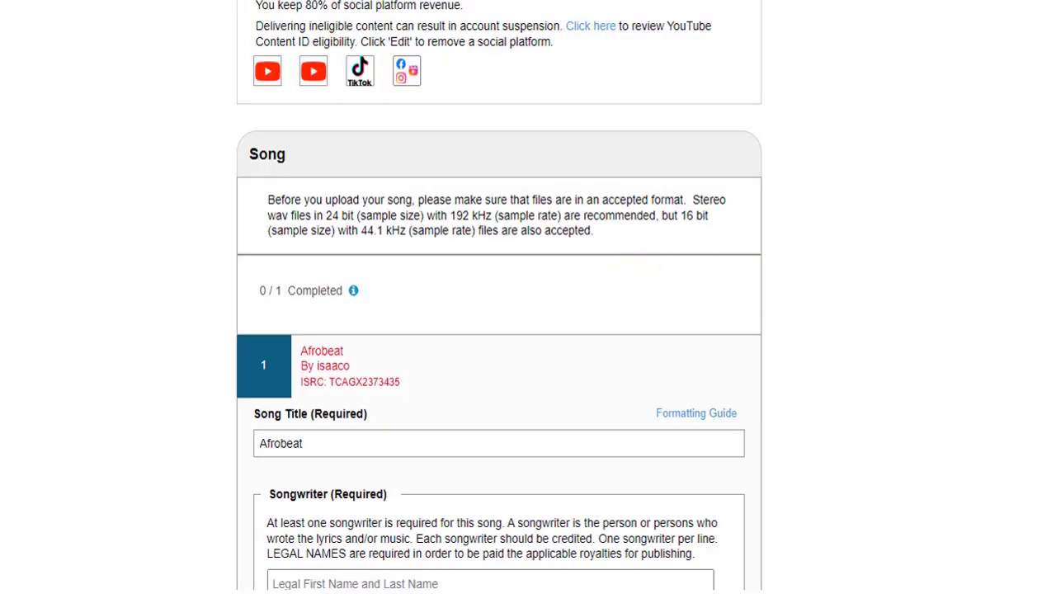
scroll(499, 294, down, 2)
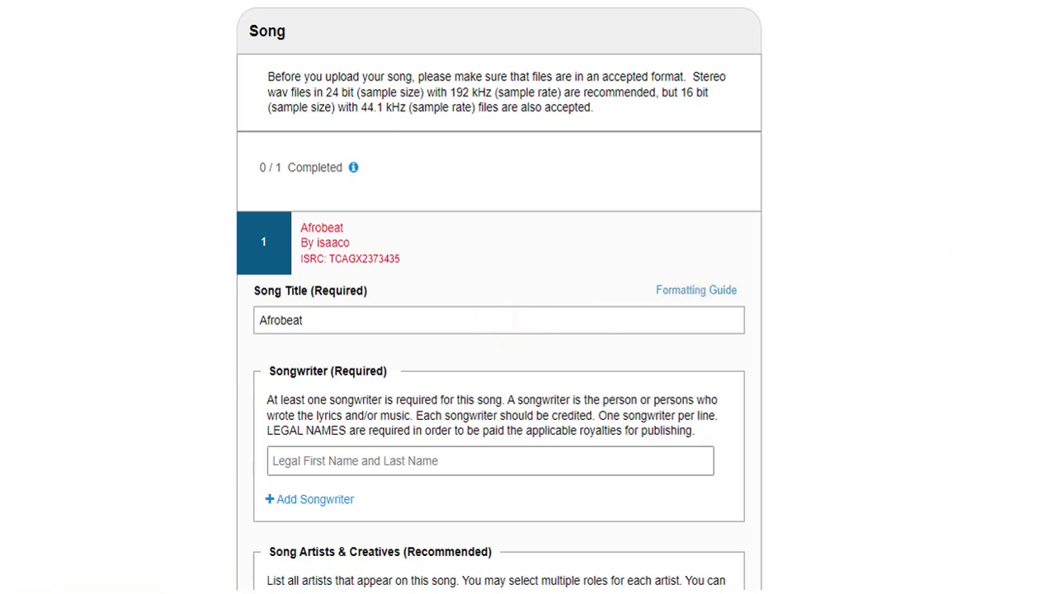
scroll(499, 297, down, 3)
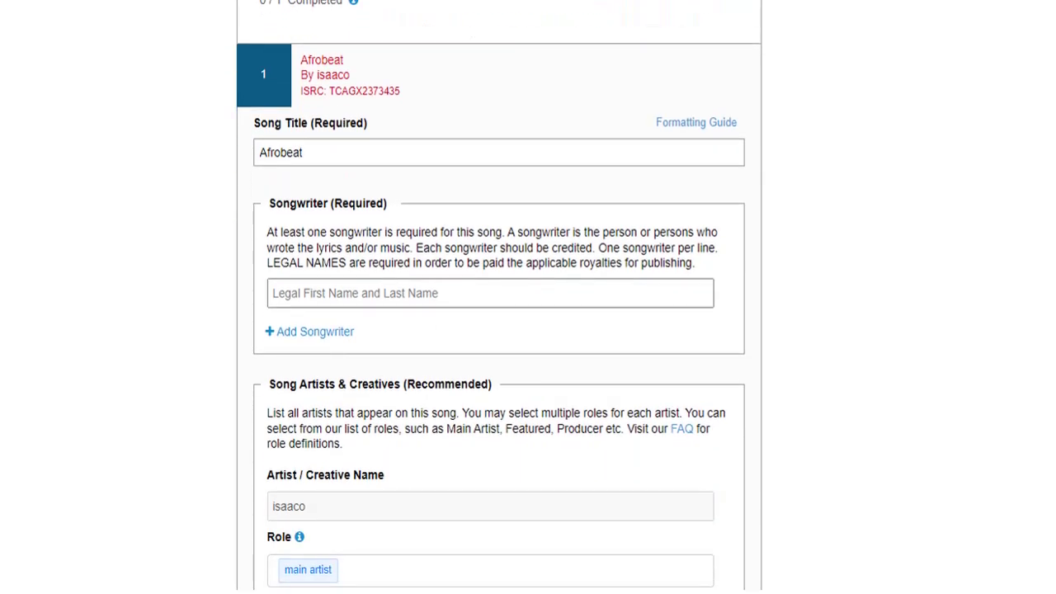
click(292, 286)
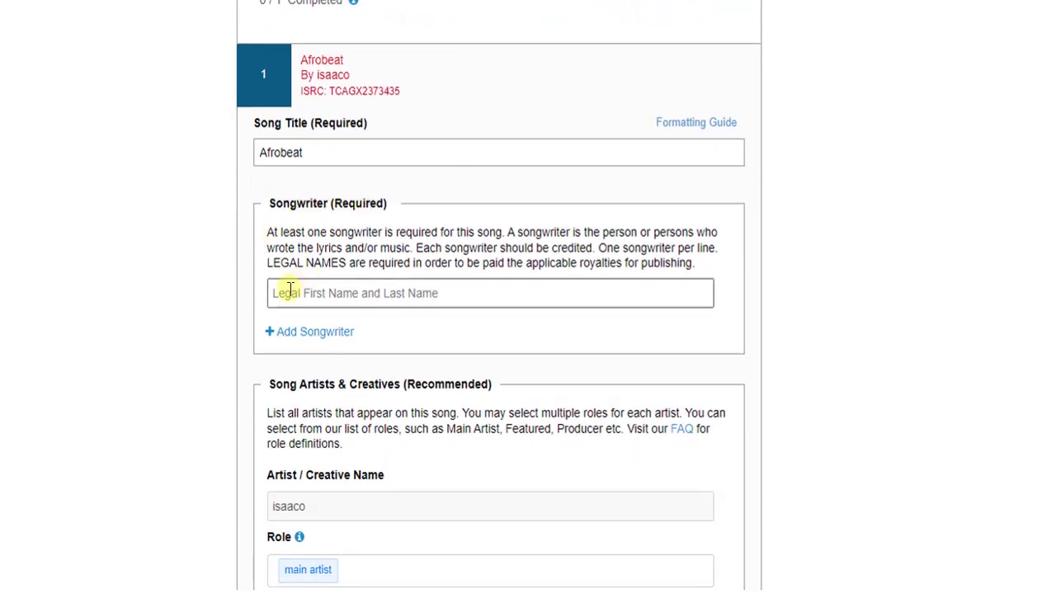
click(292, 286)
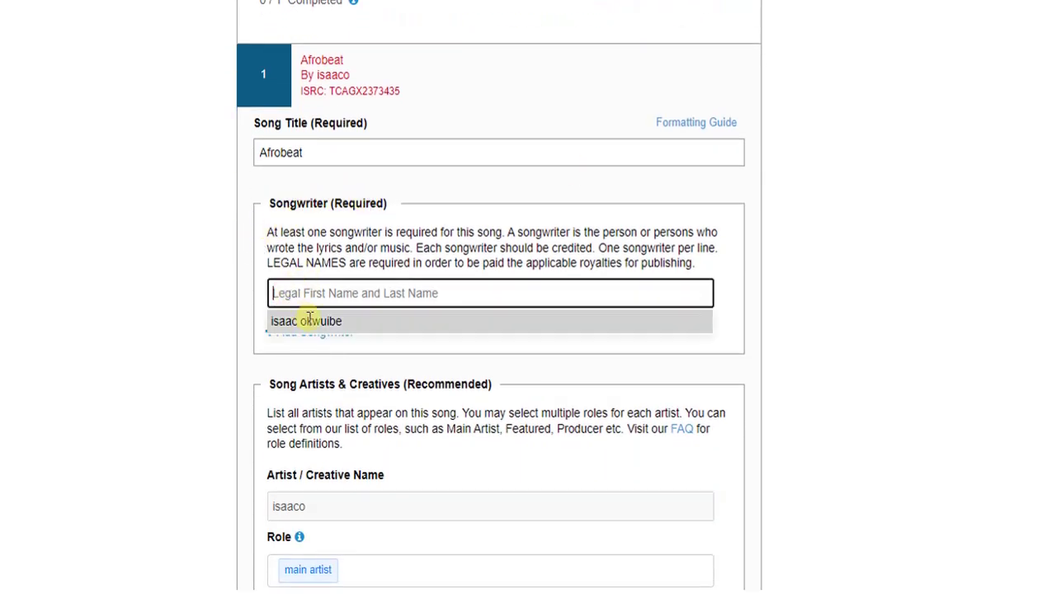
click(308, 320)
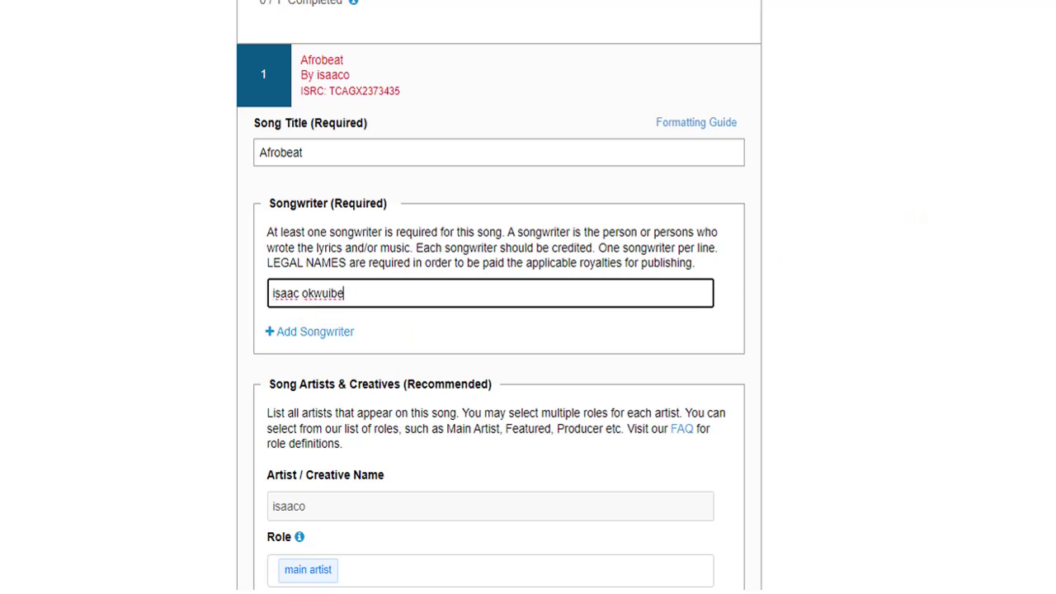
- Mark Afrobeat as instrumental with no lyrics and save the song
scroll(377, 170, down, 3)
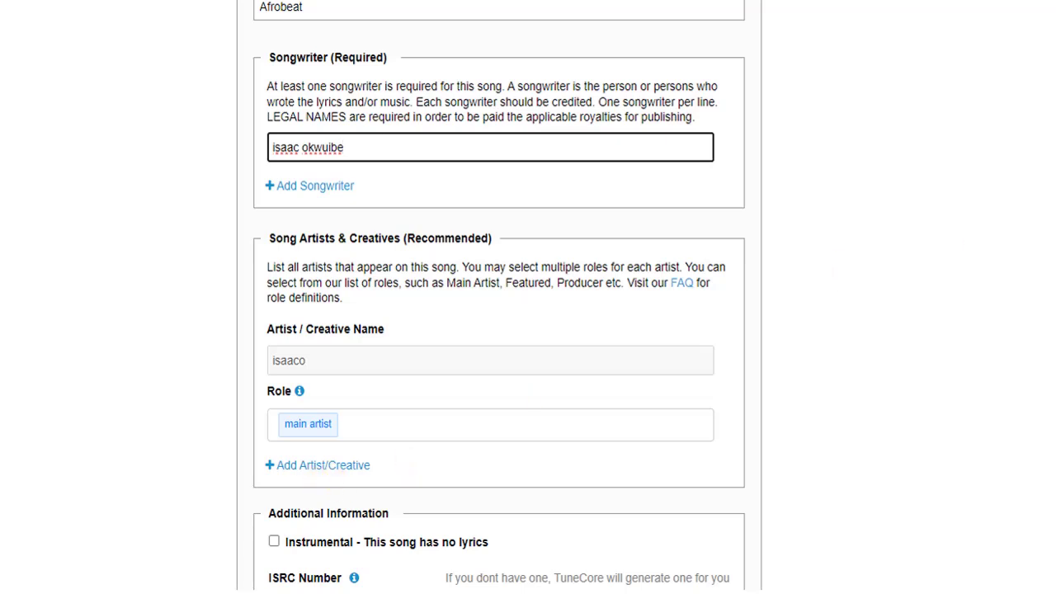
scroll(483, 247, down, 3)
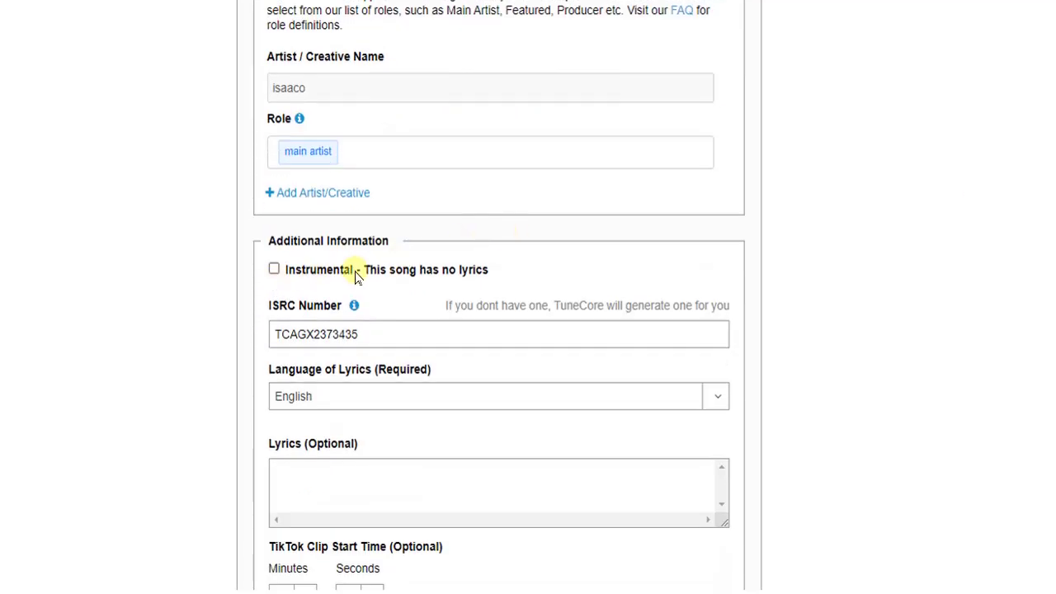
click(273, 270)
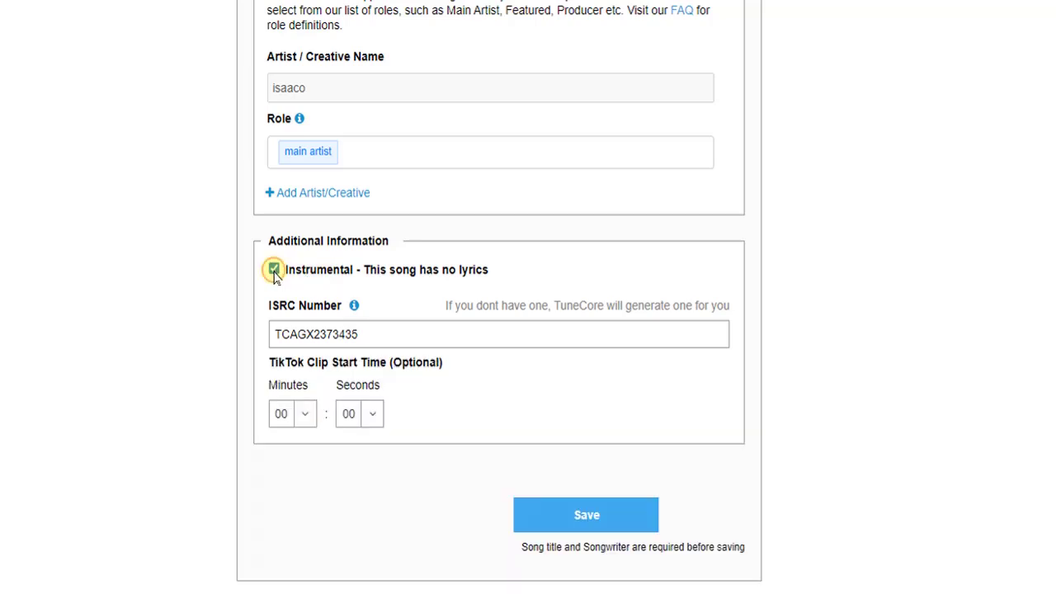
click(579, 520)
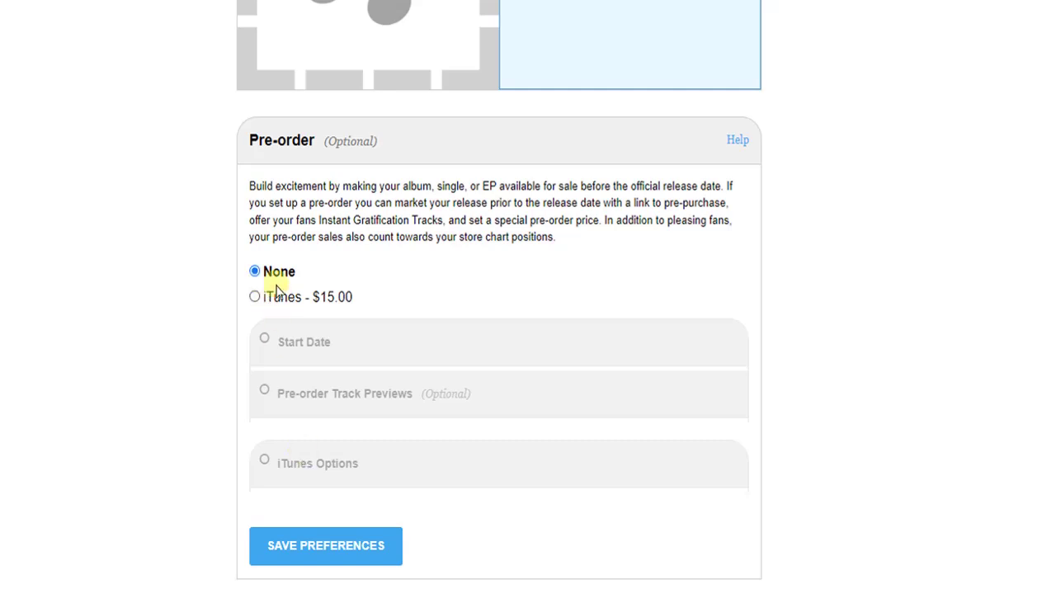
- Try the iTunes $15.00 pre-order, revert to None, and save the pre-order preferences
click(254, 297)
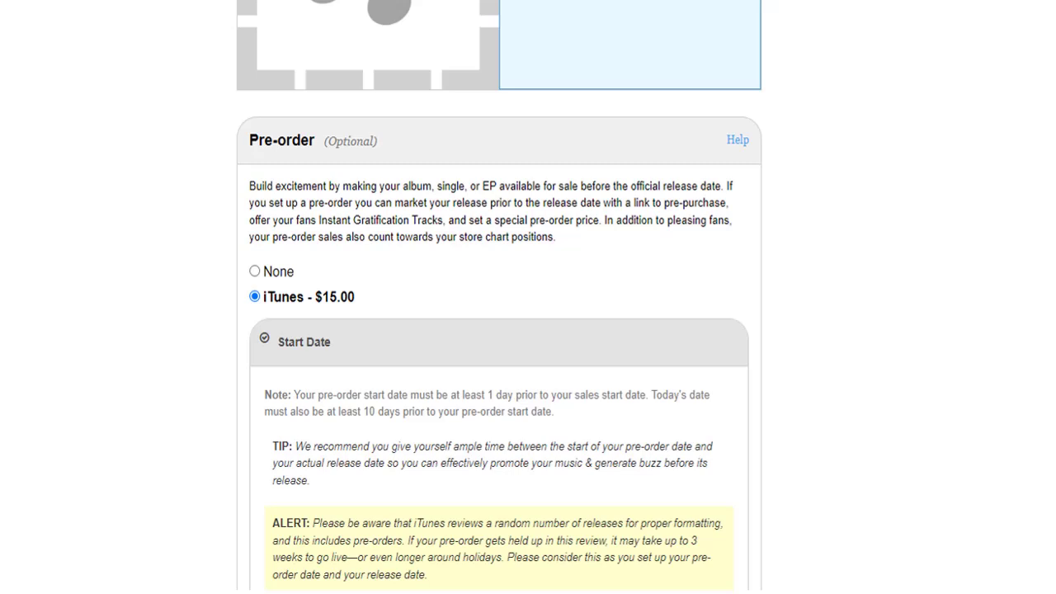
scroll(499, 295, down, 1)
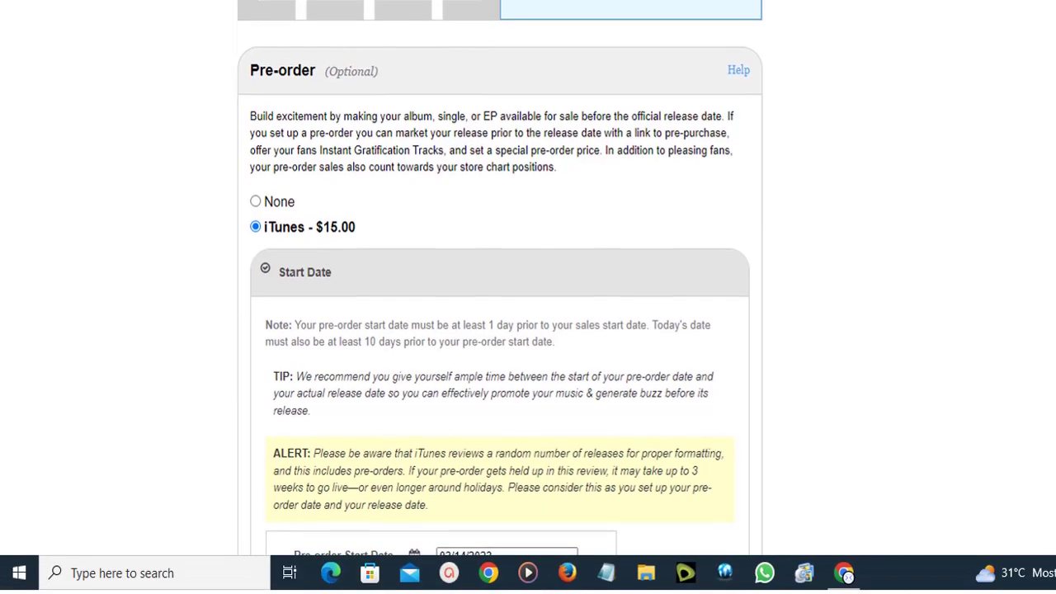
scroll(499, 295, down, 3)
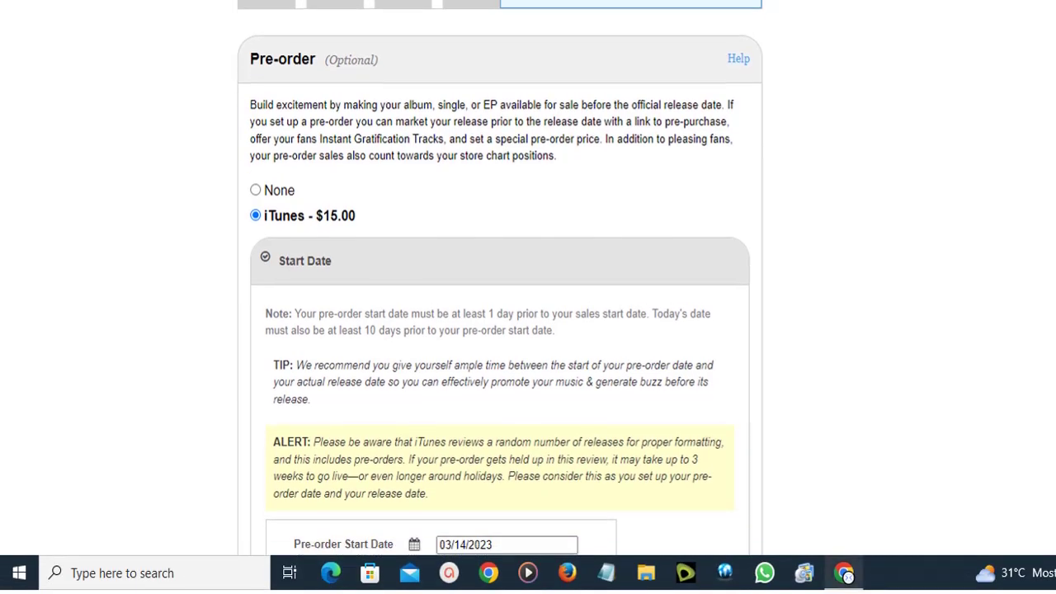
scroll(528, 278, down, 3)
scroll(528, 278, up, 5)
scroll(499, 278, up, 2)
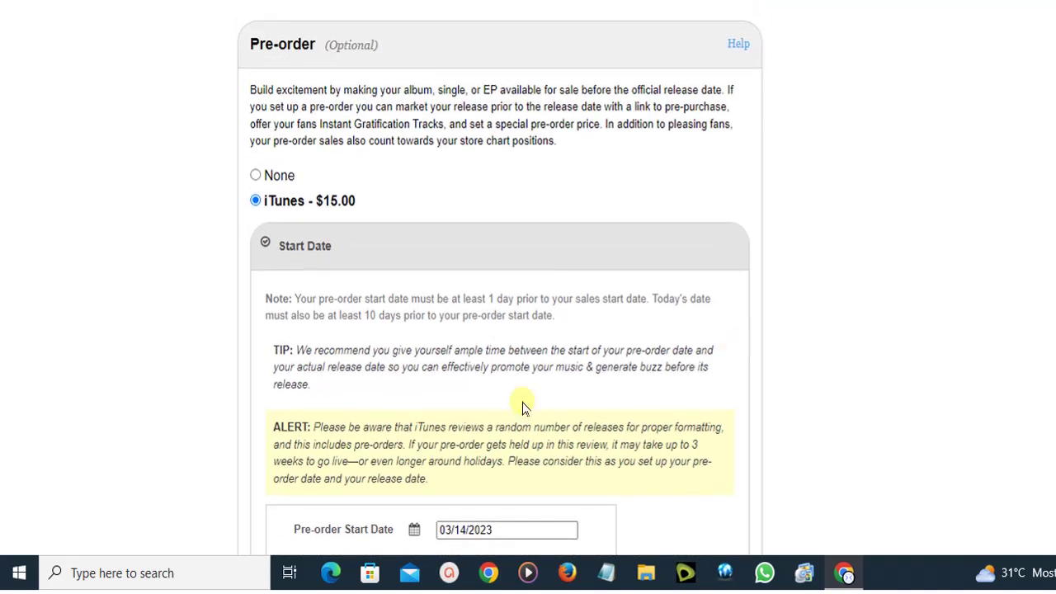
click(255, 175)
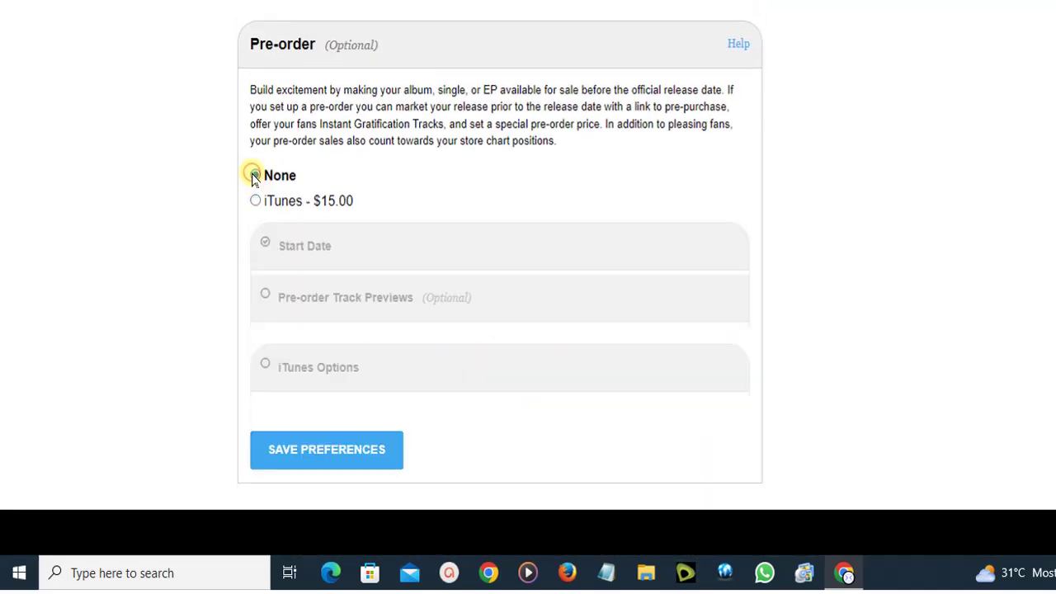
click(298, 452)
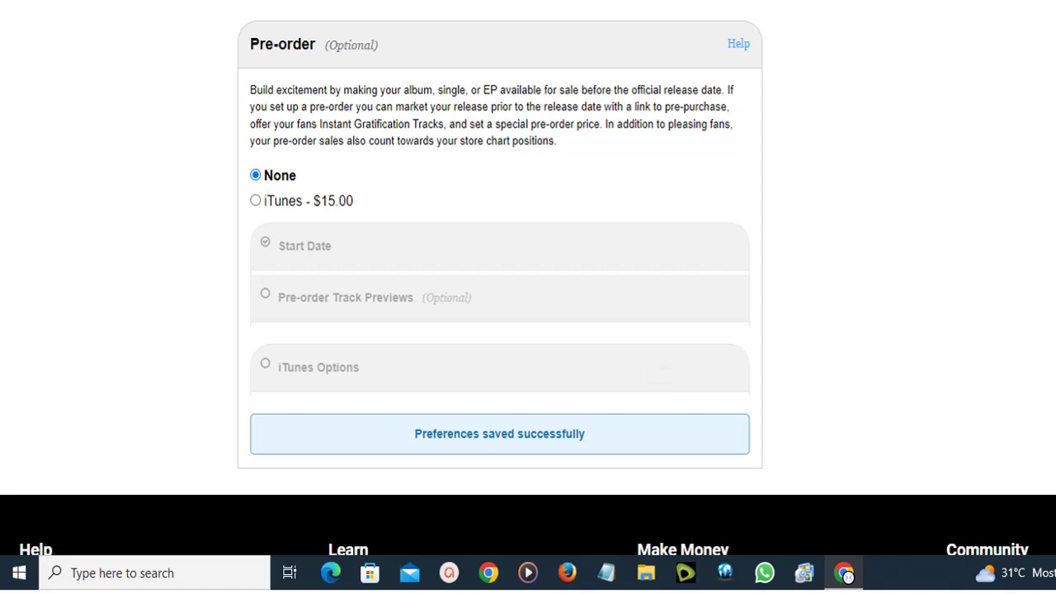
scroll(500, 289, up, 6)
- Open the artwork editor from the single's Artwork section
scroll(500, 280, up, 1)
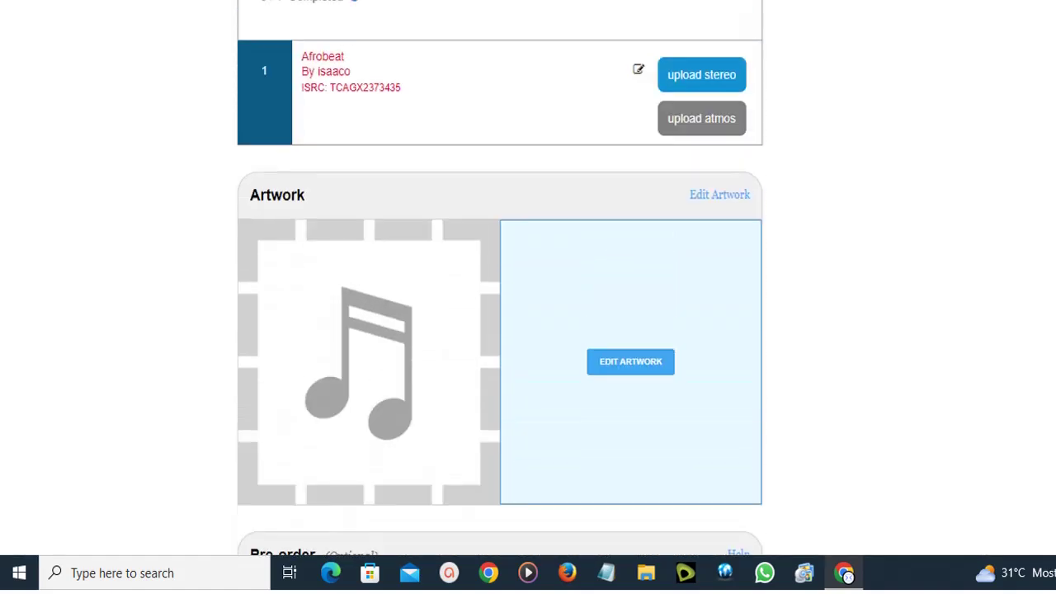
scroll(500, 280, down, 2)
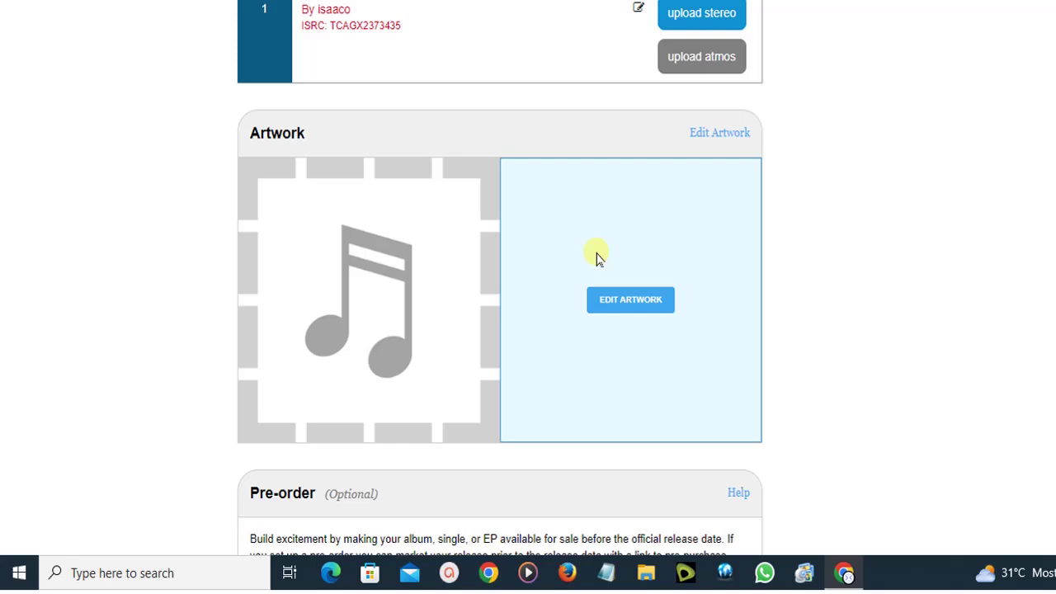
click(631, 304)
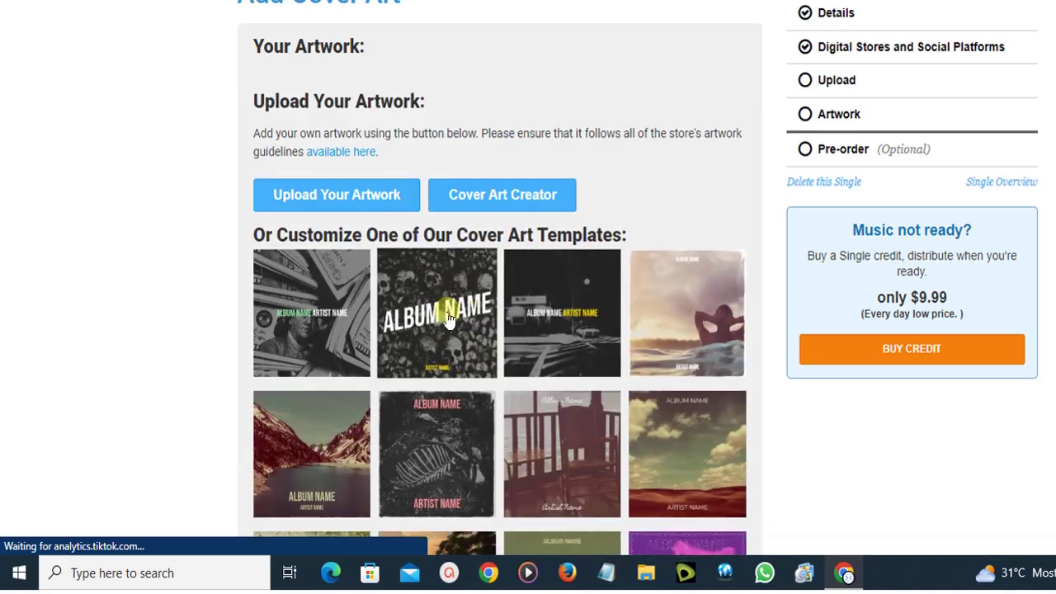
- Create cover art from the ocean swimmer template reading AFROBEAT and ISAACO, and save it
click(683, 297)
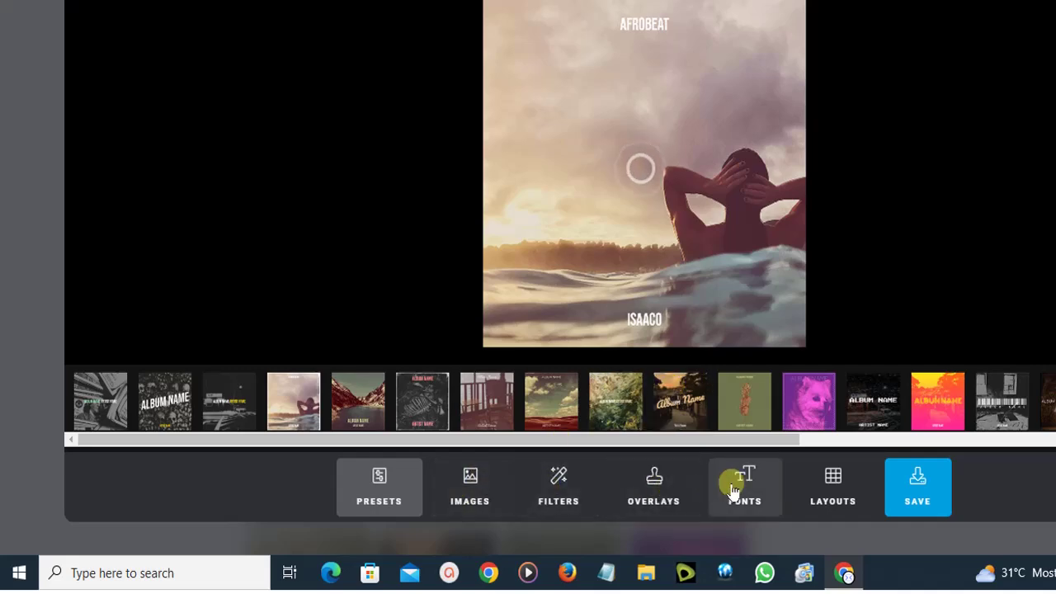
click(916, 487)
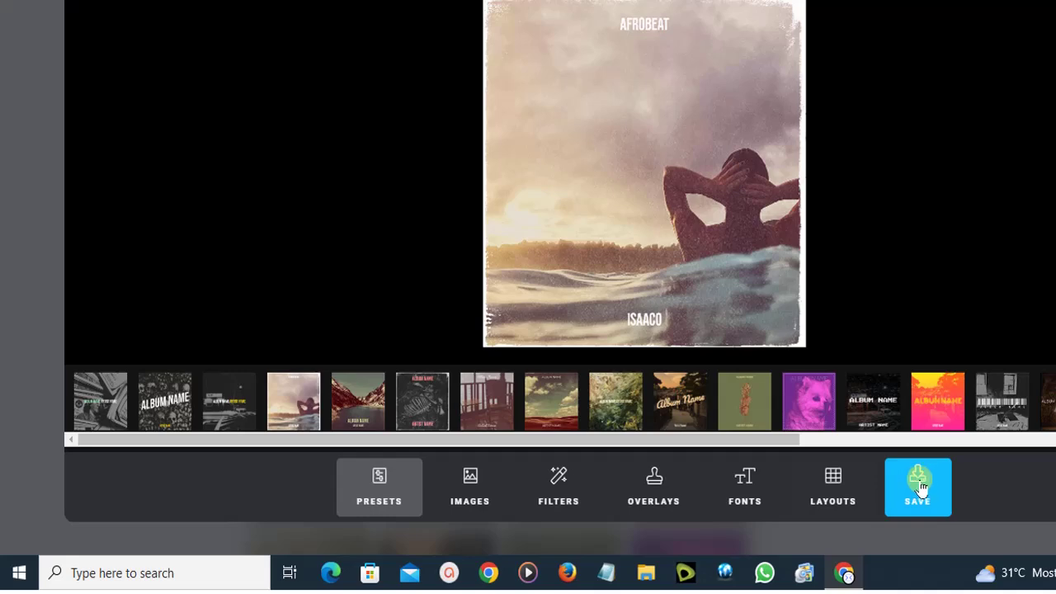
click(926, 485)
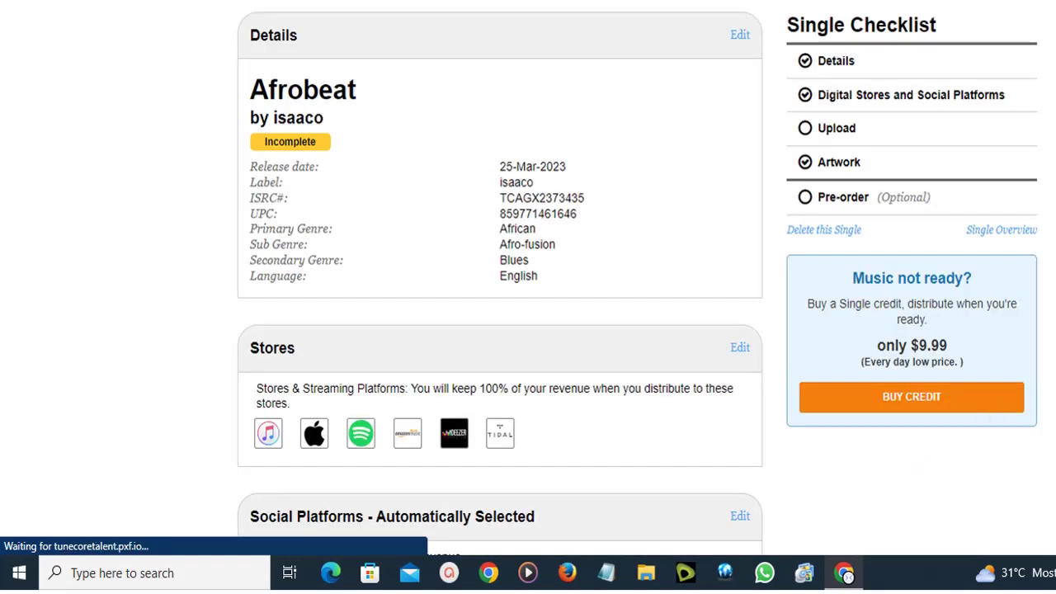
- Scroll to the Song section listing Afrobeat by isaaco and select its upload stereo link
scroll(500, 280, down, 13)
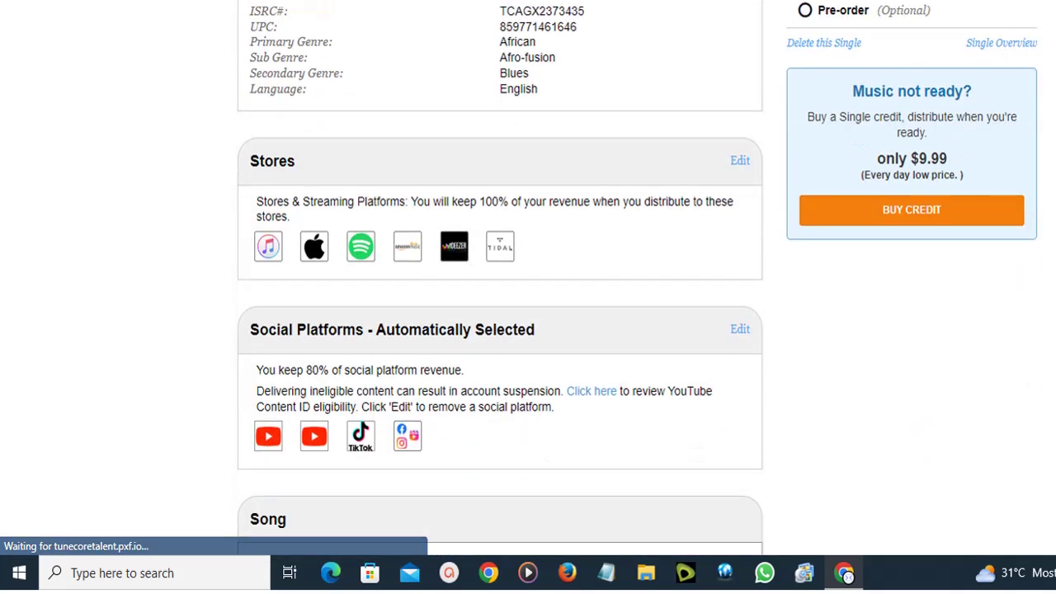
scroll(500, 281, up, 1)
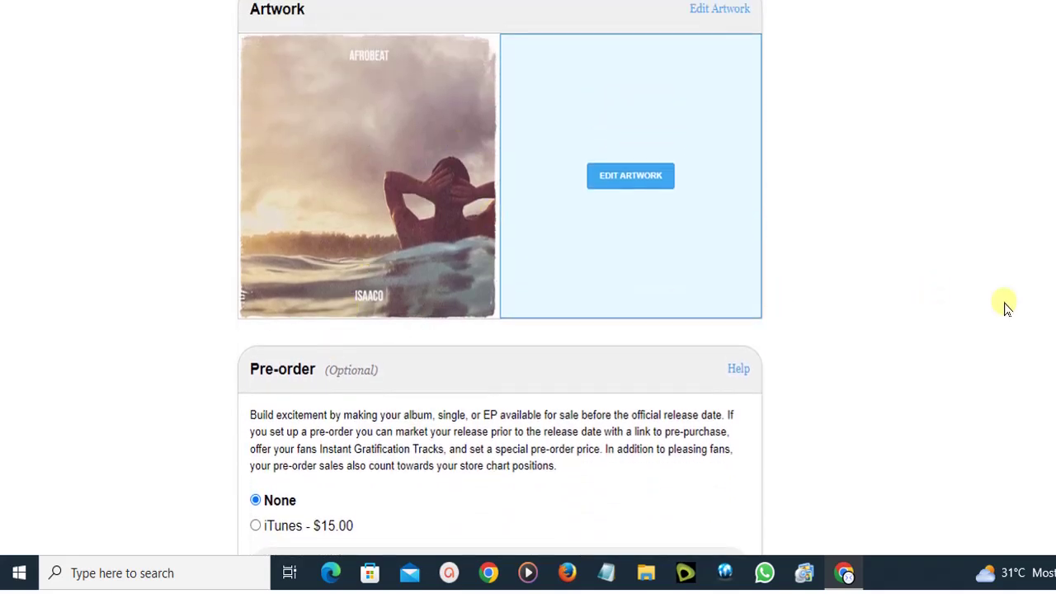
scroll(500, 281, up, 3)
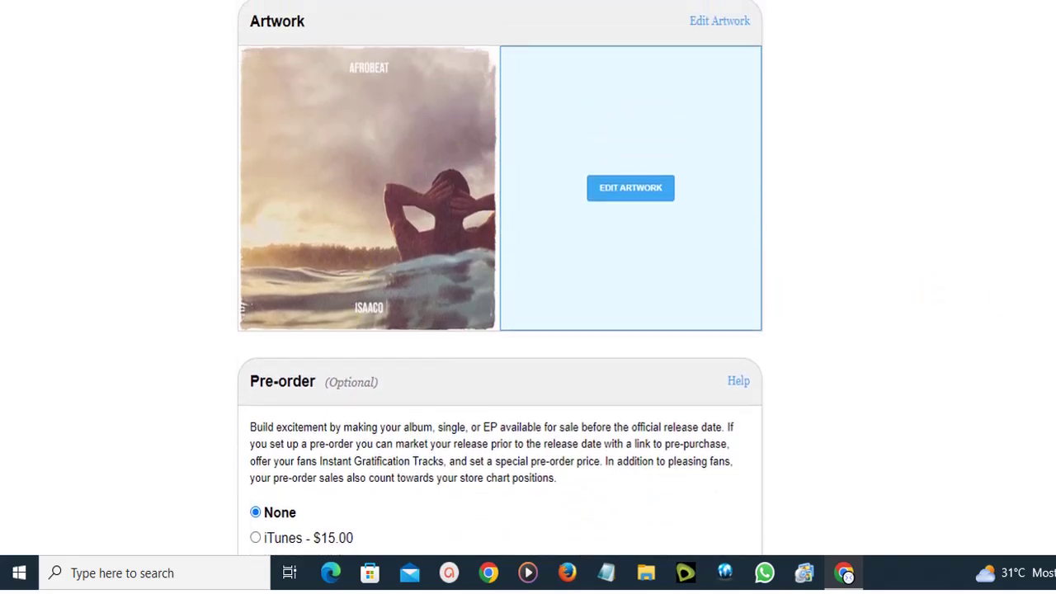
scroll(500, 280, up, 2)
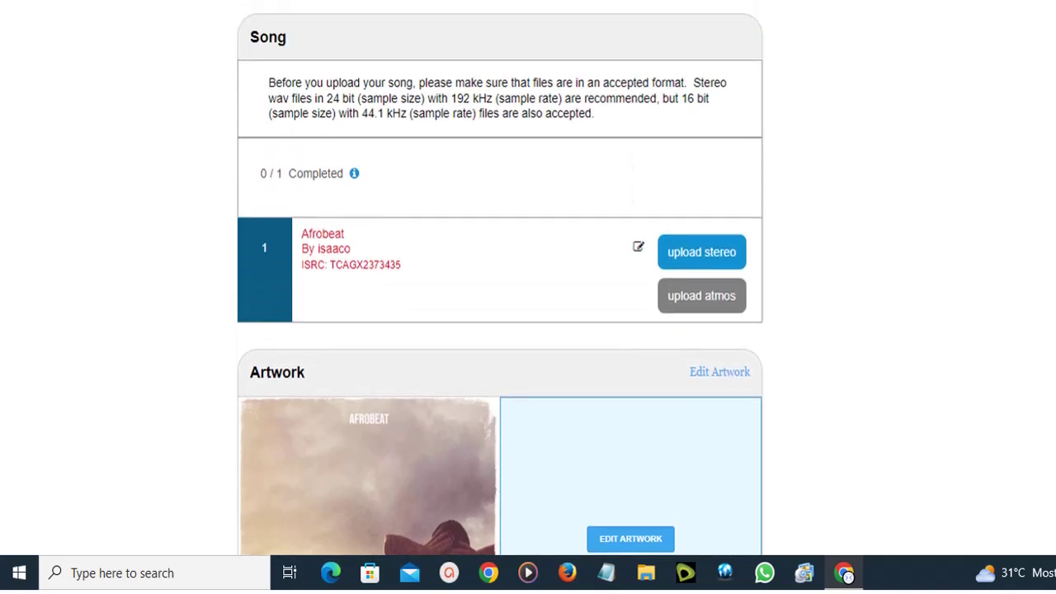
click(686, 324)
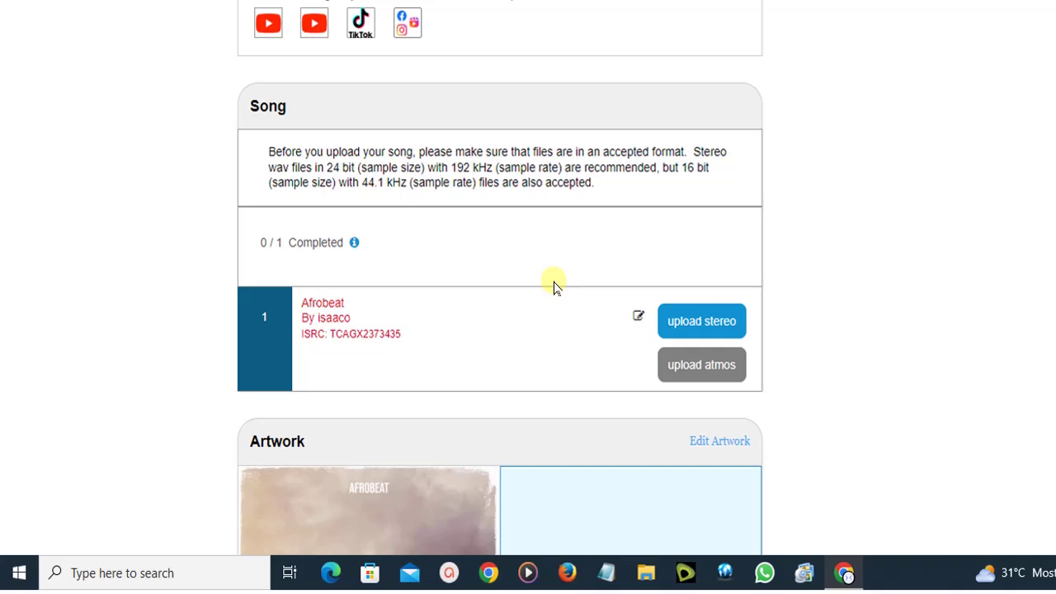
- Pick the Monaky_The_Suitor_9jaflaver.com_ MP3 as Afrobeat's stereo audio and start the upload
click(702, 330)
click(711, 329)
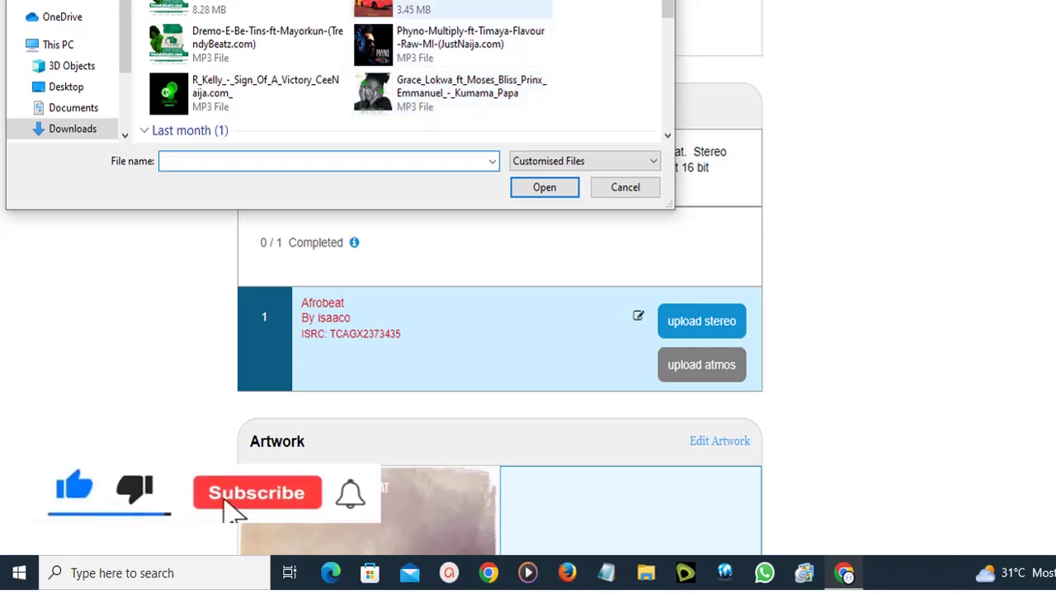
click(380, 10)
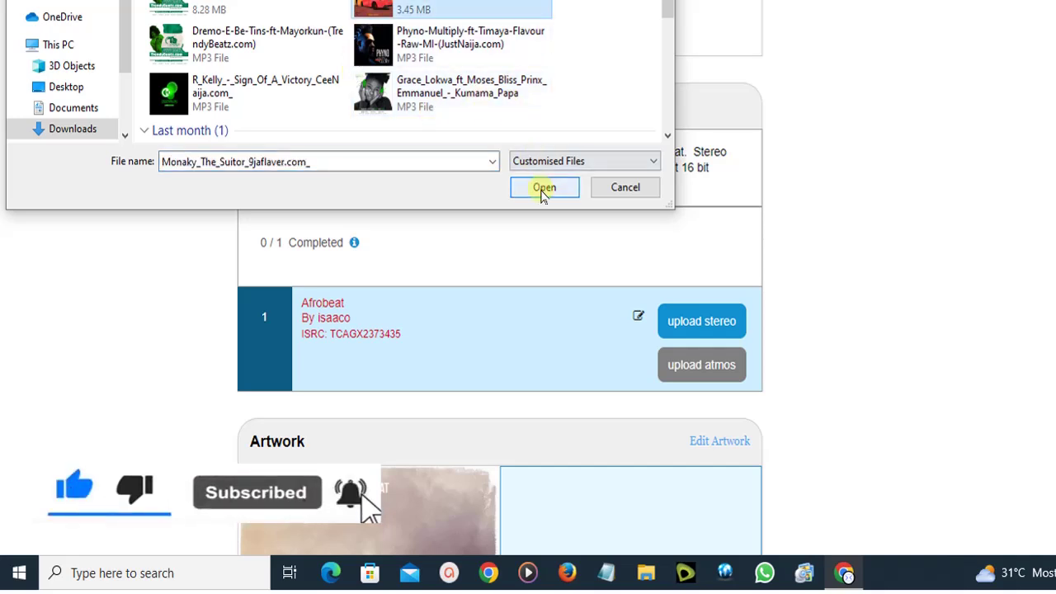
click(542, 189)
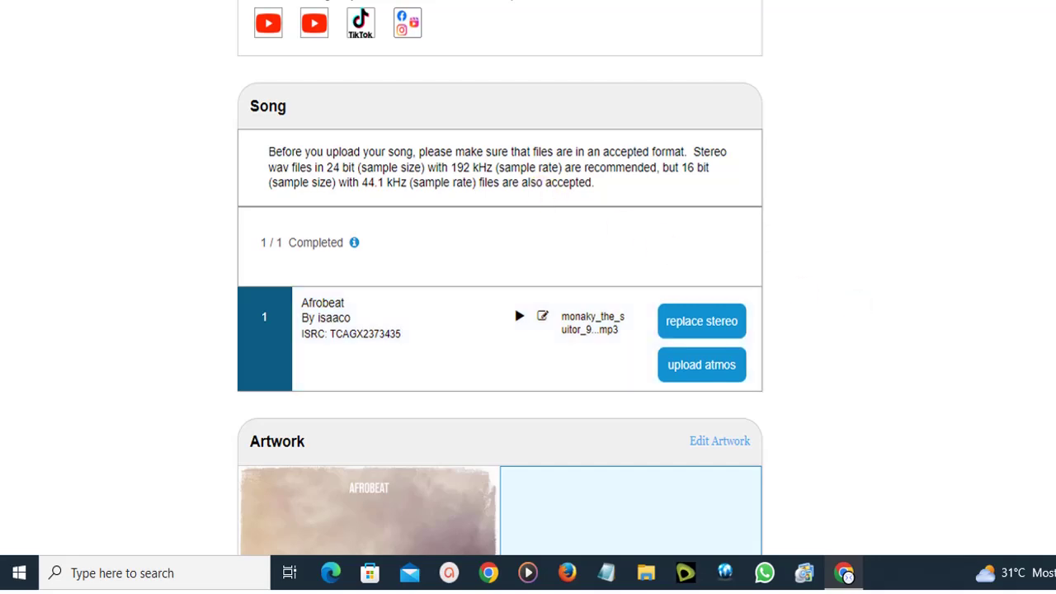
scroll(528, 297, down, 12)
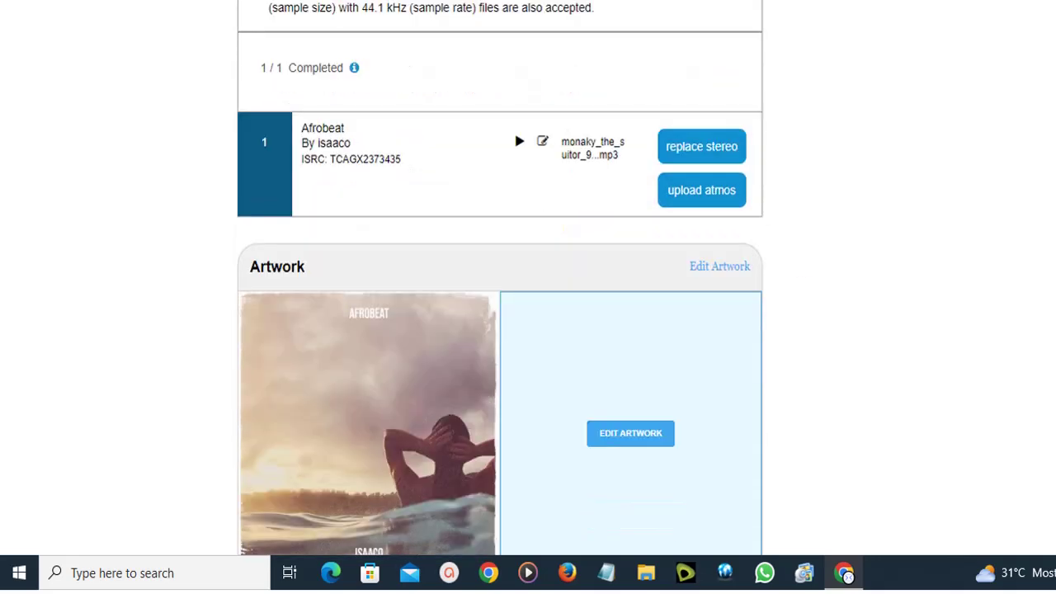
scroll(528, 297, up, 15)
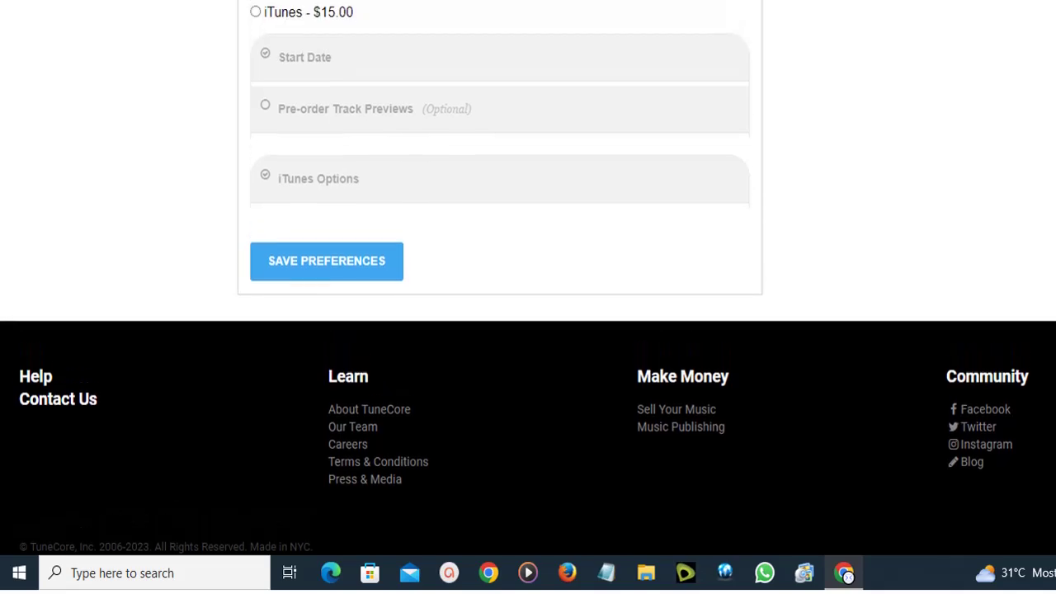
scroll(528, 297, up, 4)
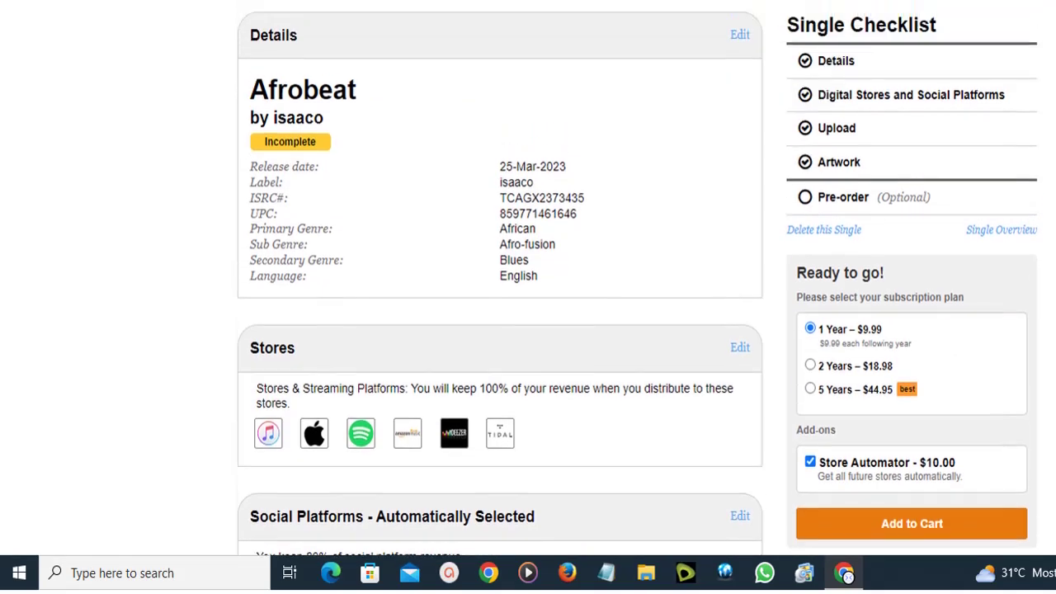
scroll(528, 297, down, 3)
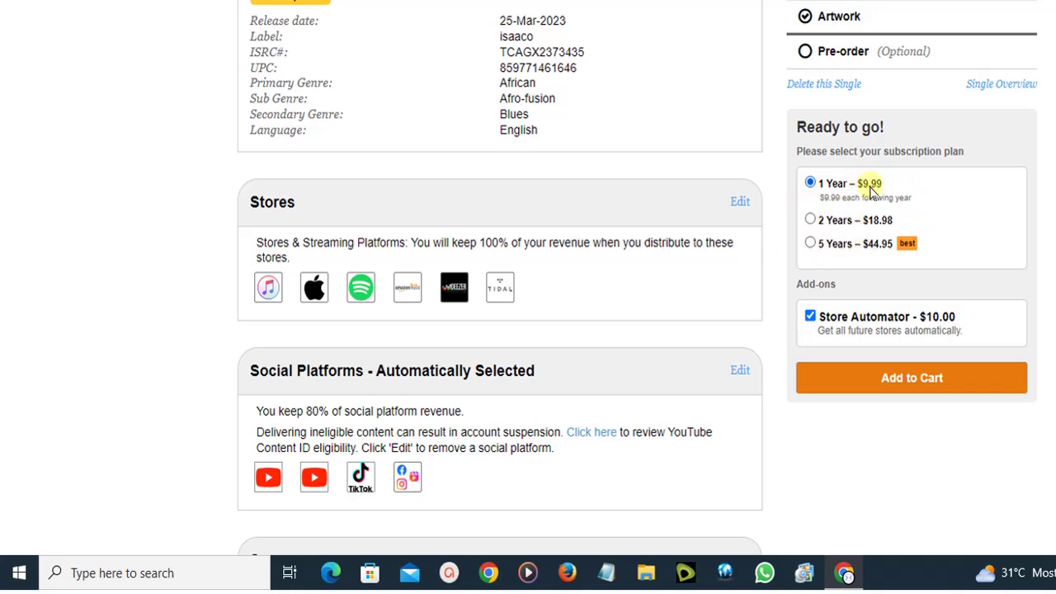
- Add the Afrobeat single to the cart and continue to checkout
click(895, 382)
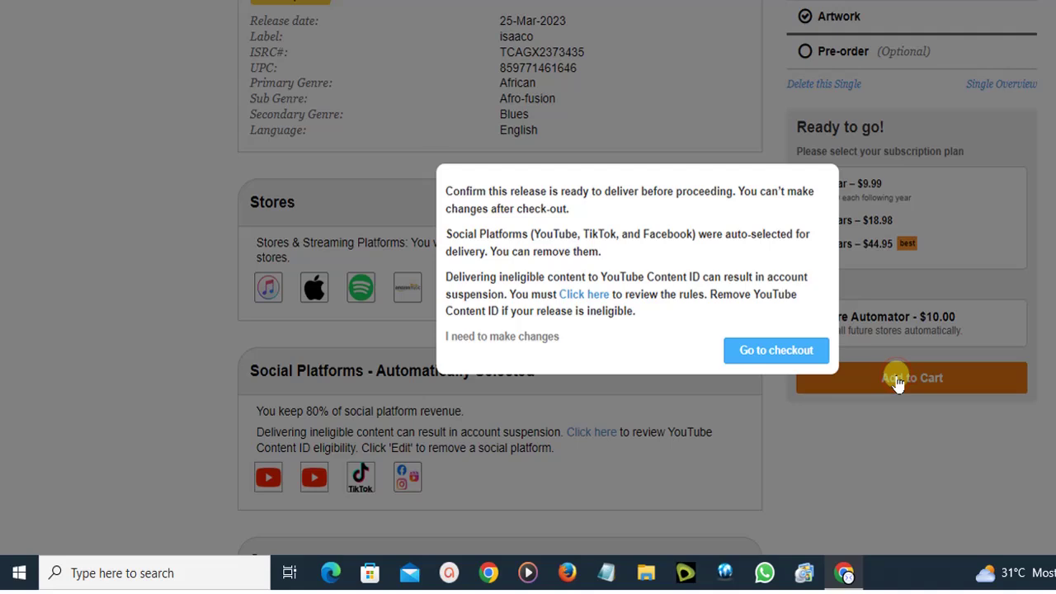
click(766, 353)
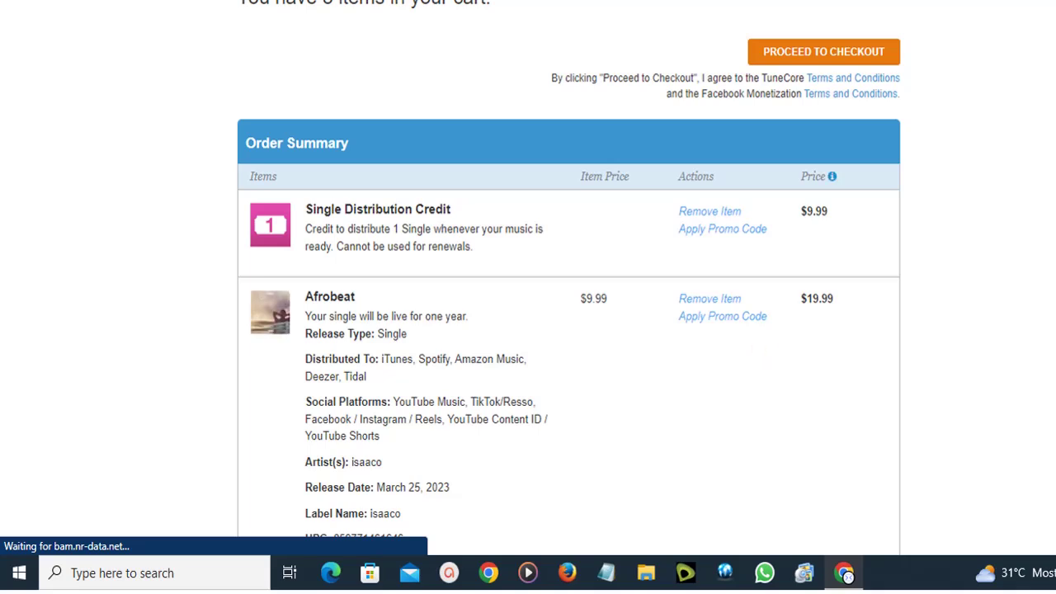
- Review the $29.98 Order Summary and proceed to checkout
scroll(569, 278, down, 3)
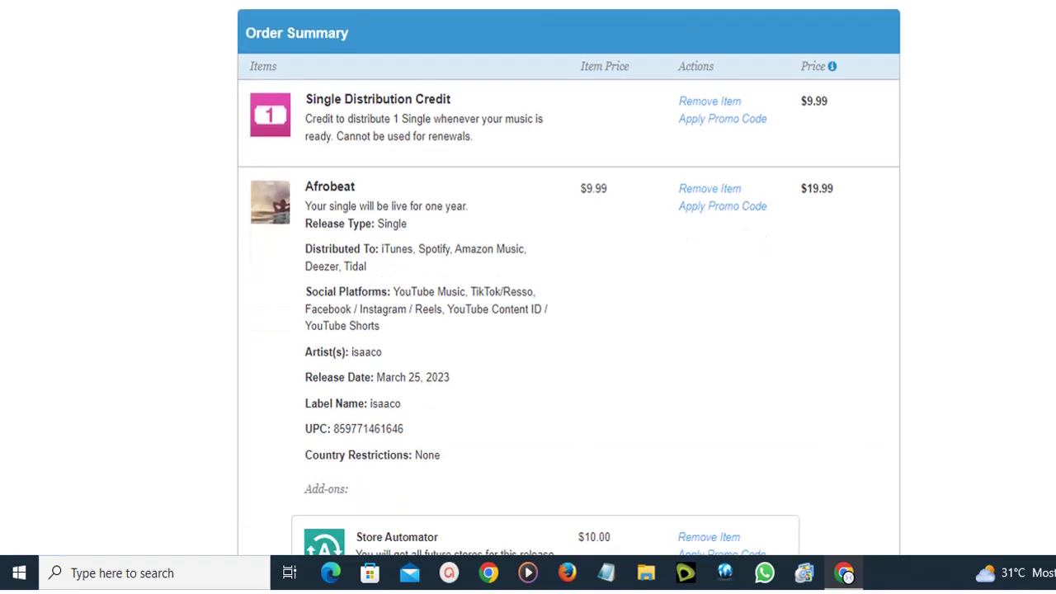
scroll(568, 278, down, 1)
scroll(568, 278, down, 5)
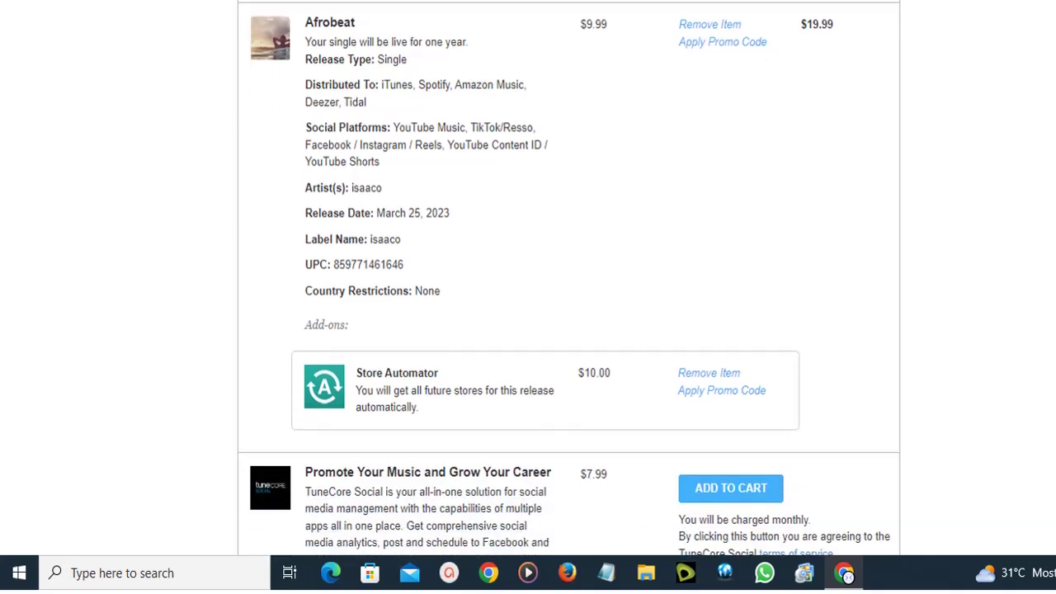
scroll(569, 278, down, 2)
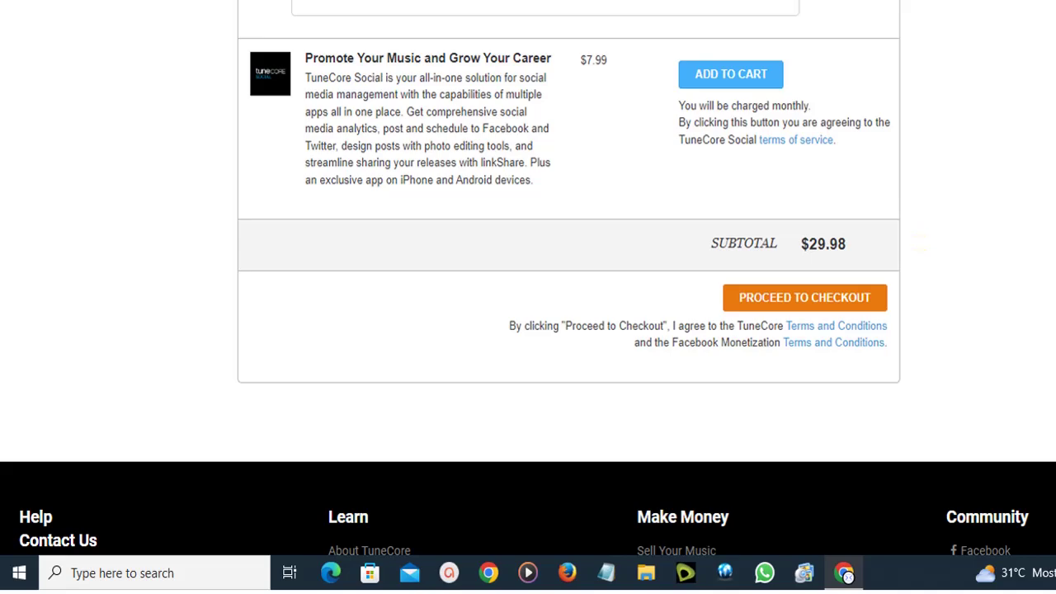
scroll(918, 242, up, 7)
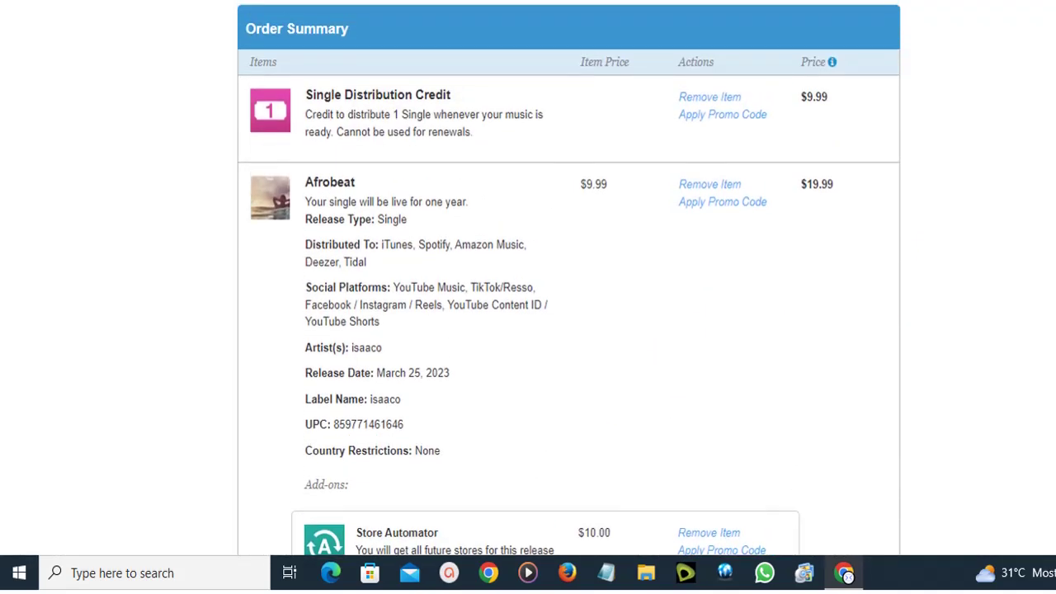
click(262, 103)
scroll(568, 278, down, 6)
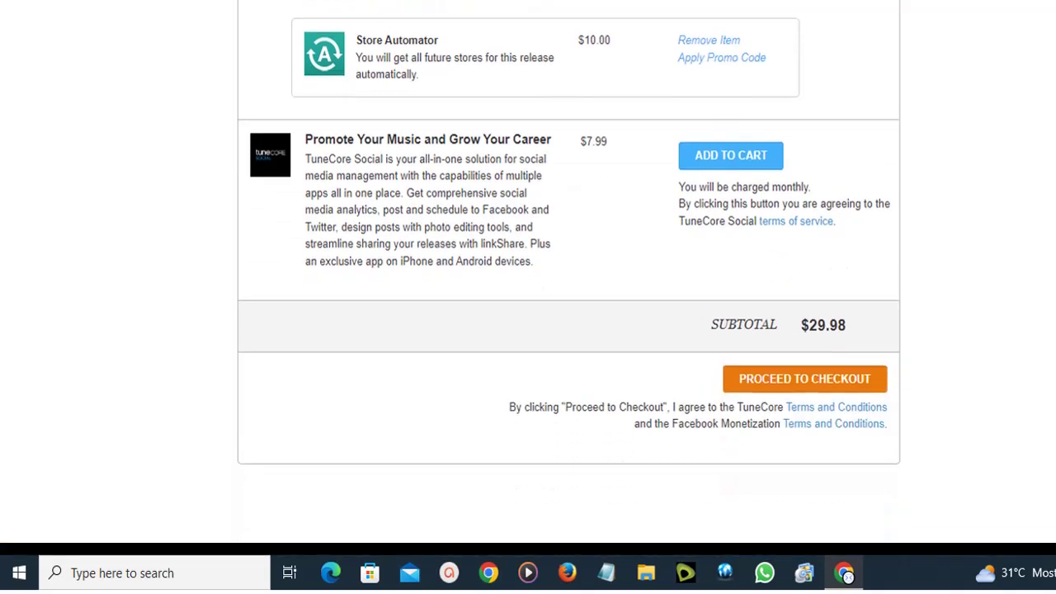
click(797, 383)
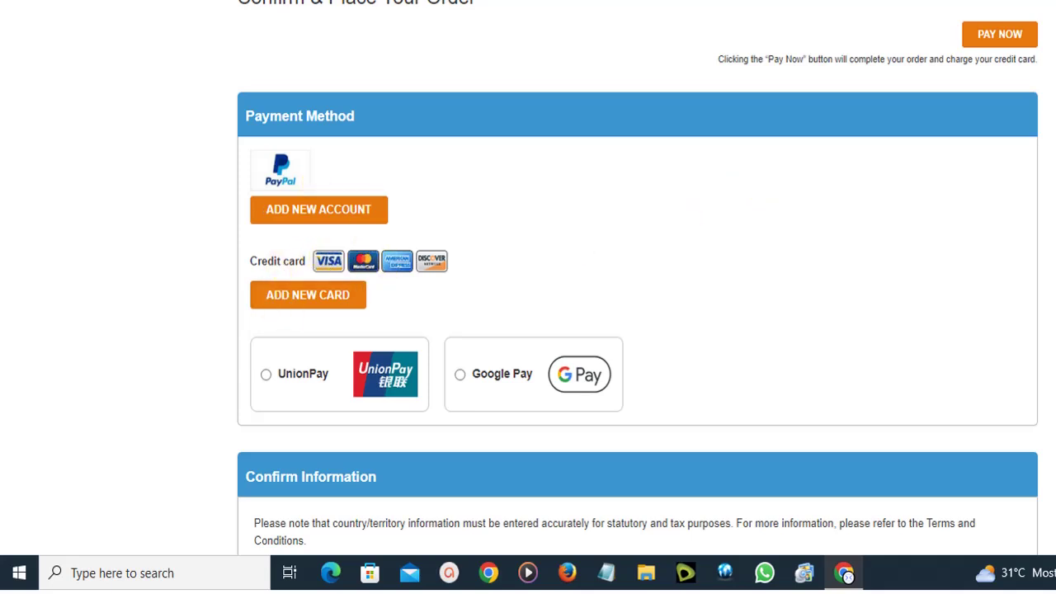
scroll(637, 330, down, 2)
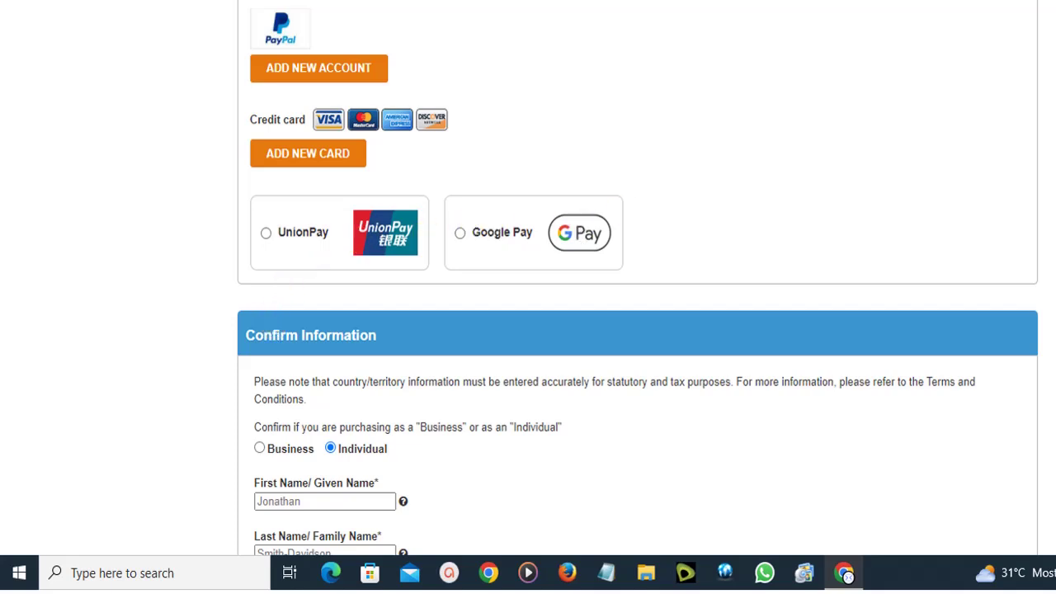
scroll(636, 278, down, 5)
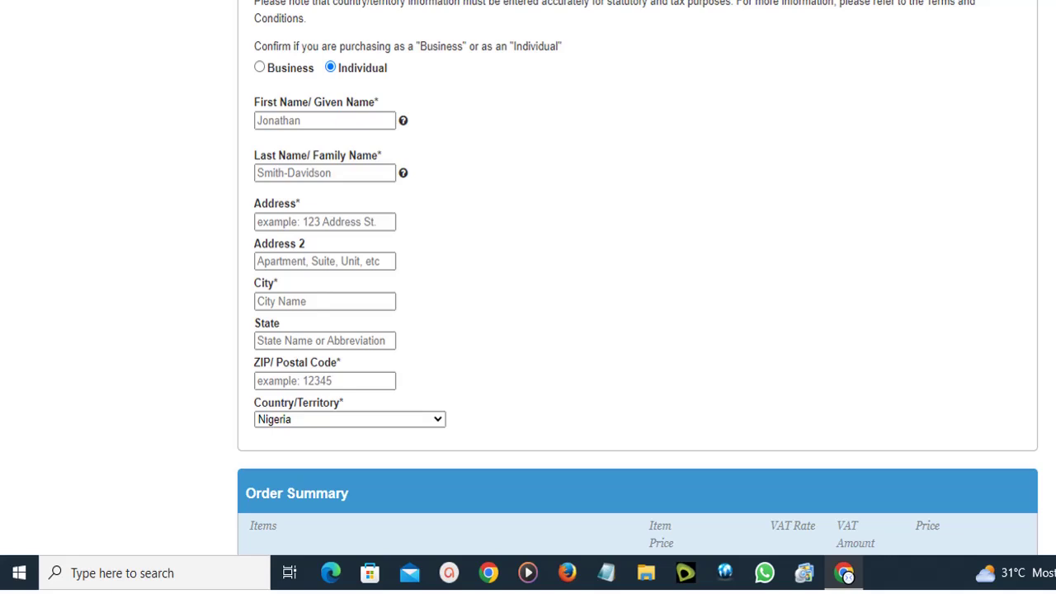
scroll(637, 278, down, 1)
scroll(637, 278, up, 2)
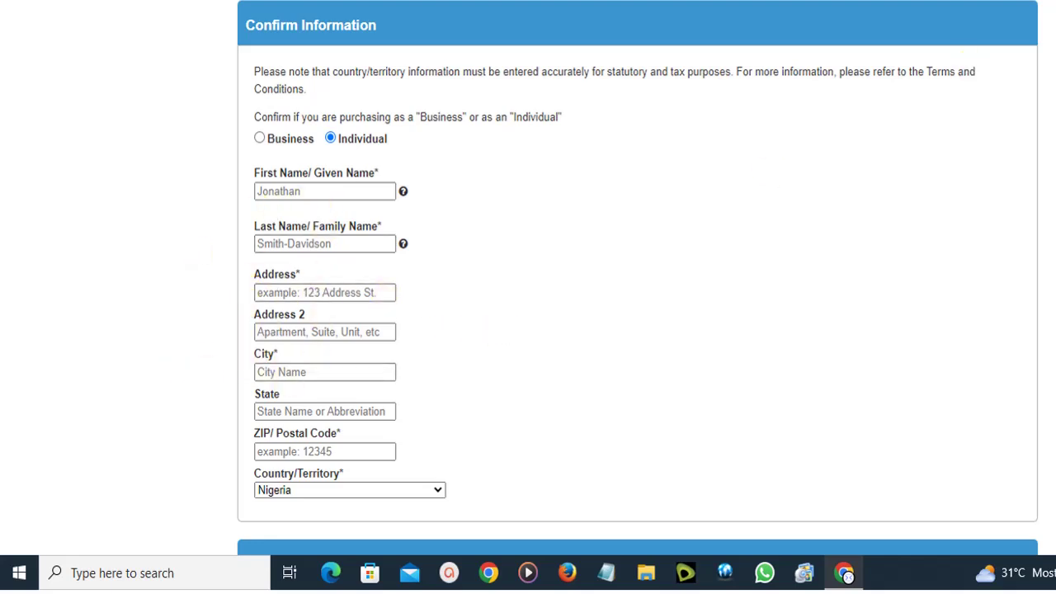
scroll(637, 272, down, 6)
scroll(637, 278, down, 7)
scroll(727, 452, down, 2)
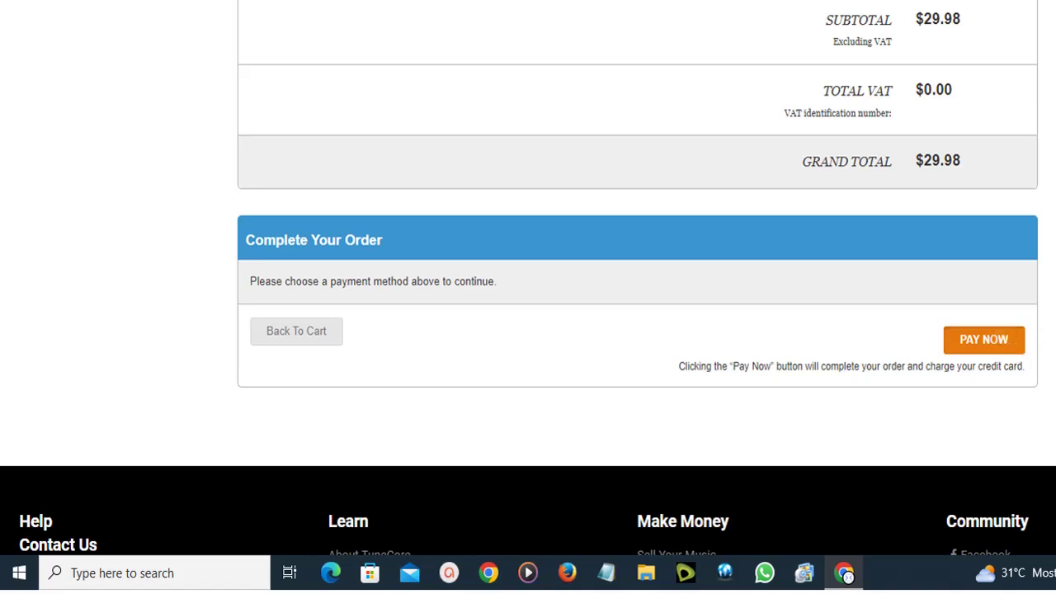
scroll(982, 316, up, 3)
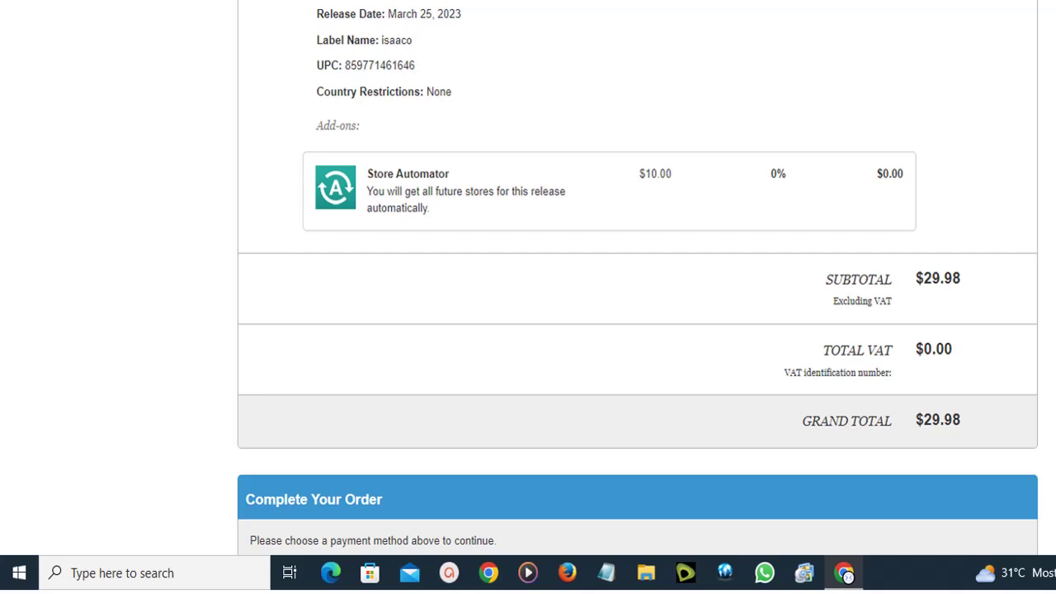
scroll(528, 278, down, 5)
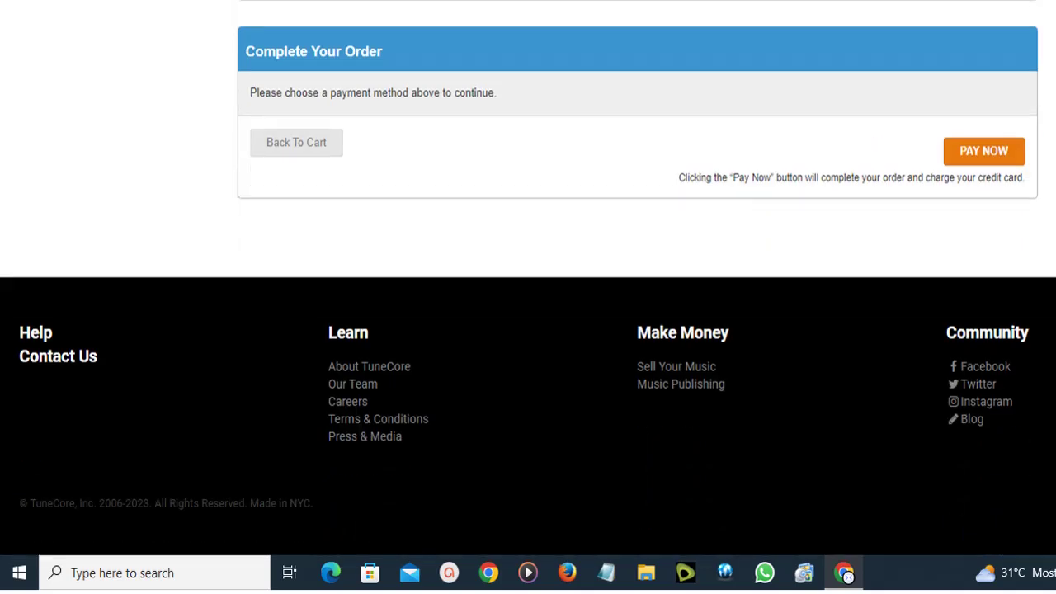
scroll(528, 278, up, 3)
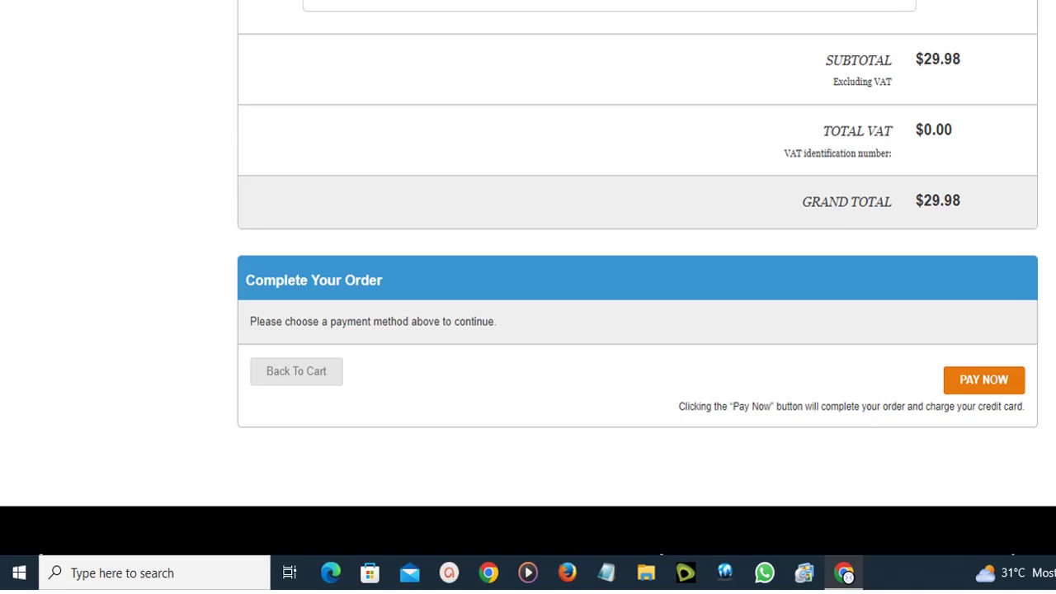
scroll(637, 280, up, 15)
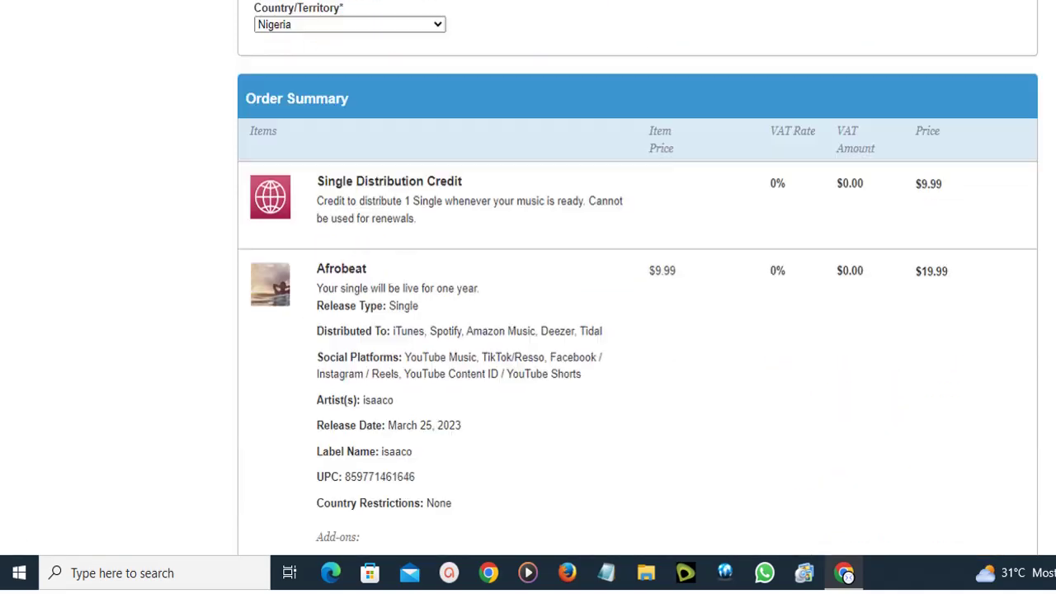
scroll(637, 280, up, 4)
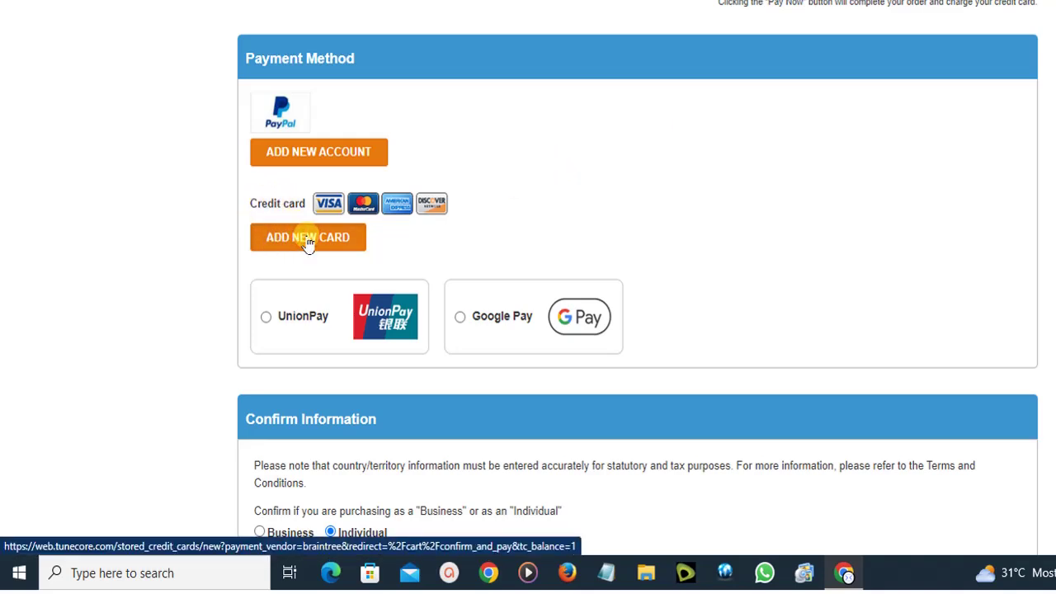
click(308, 239)
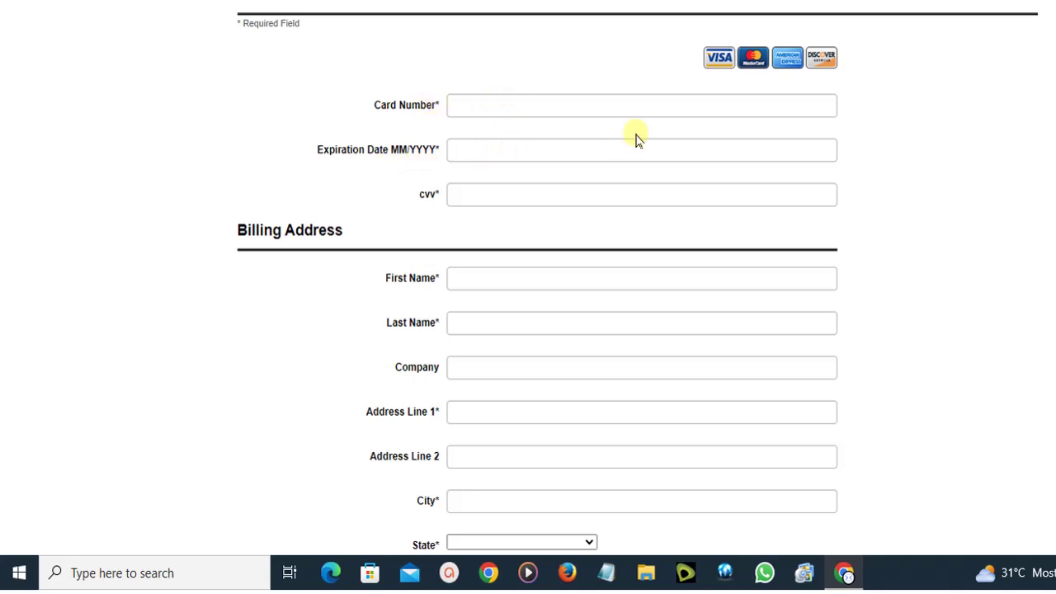
scroll(528, 274, down, 4)
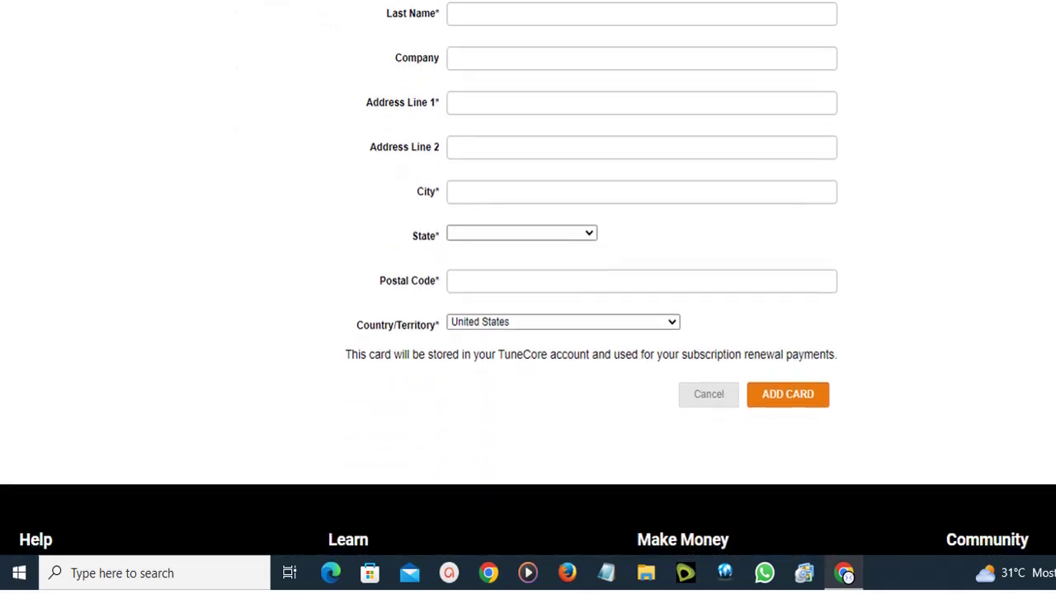
scroll(528, 275, up, 3)
scroll(528, 279, down, 3)
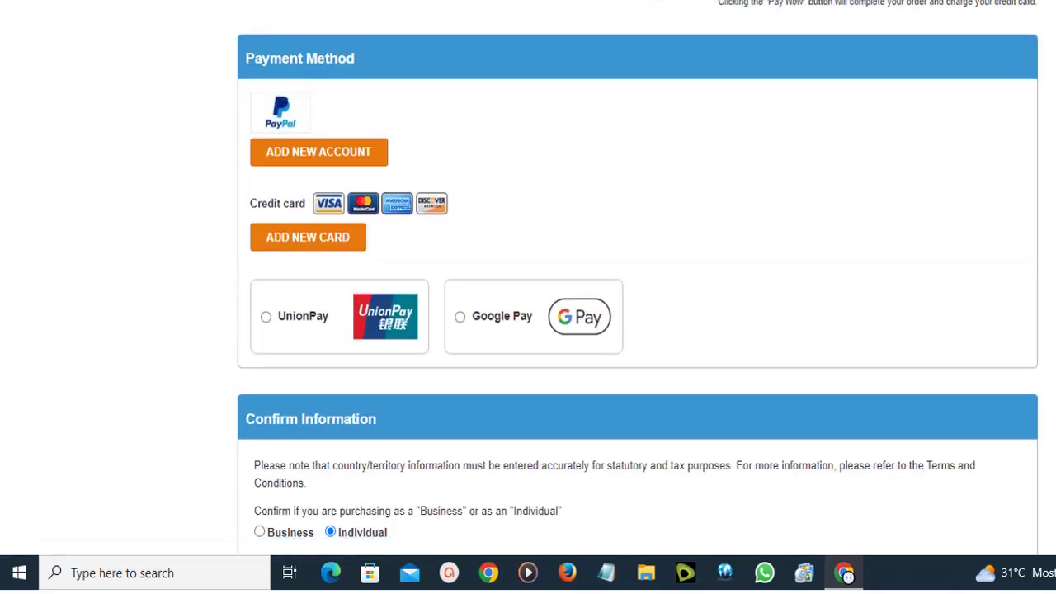
scroll(528, 297, down, 5)
scroll(528, 277, down, 3)
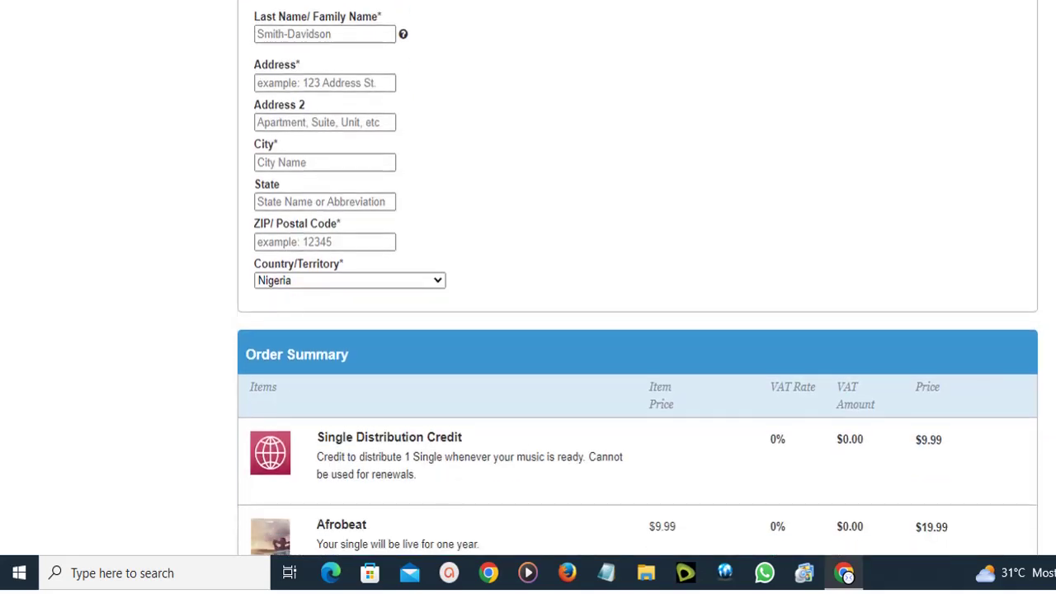
scroll(638, 279, down, 6)
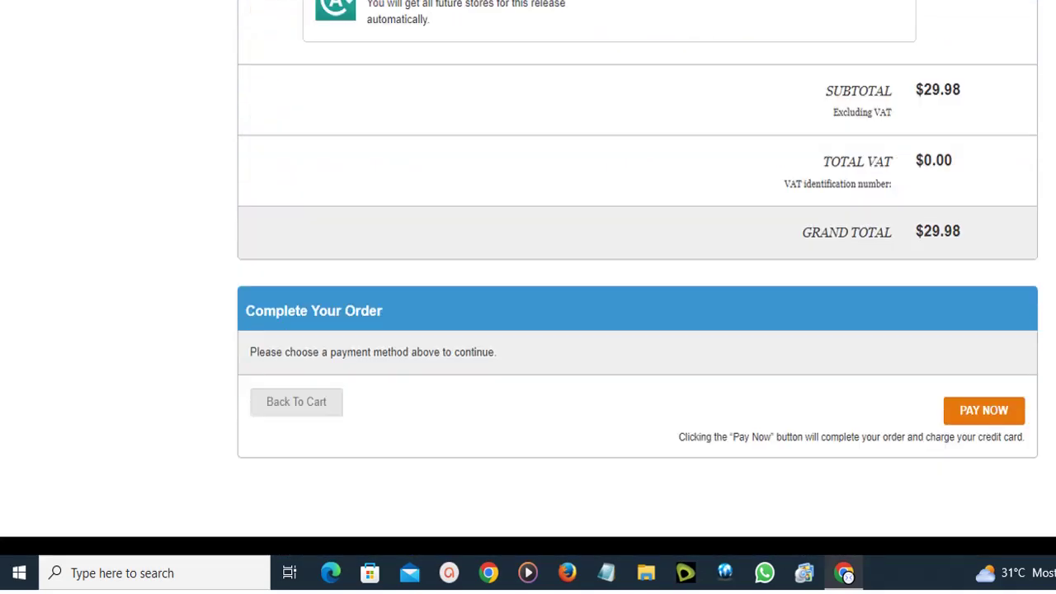
scroll(528, 278, down, 2)
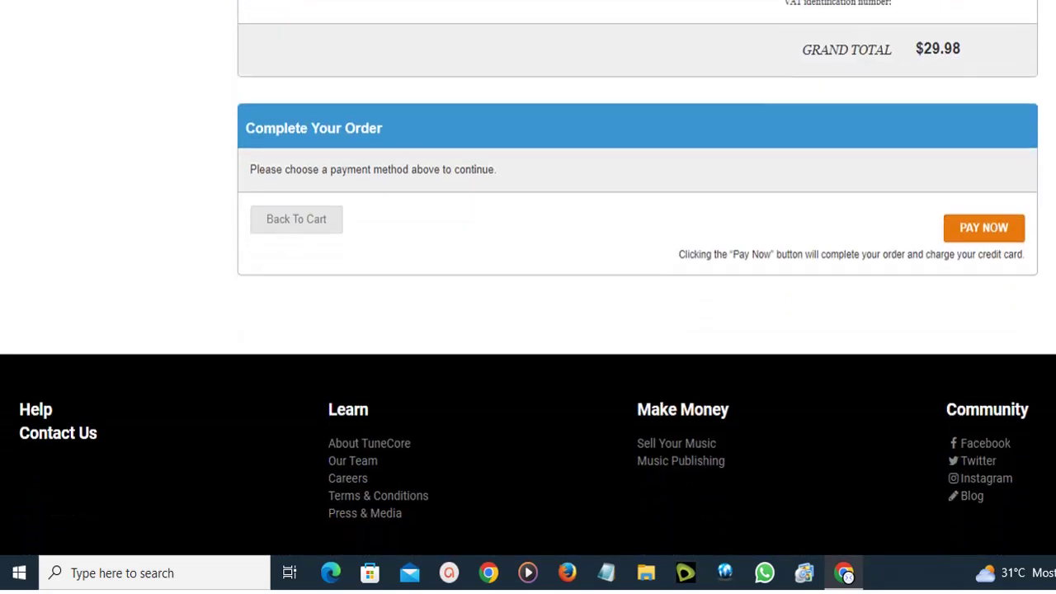